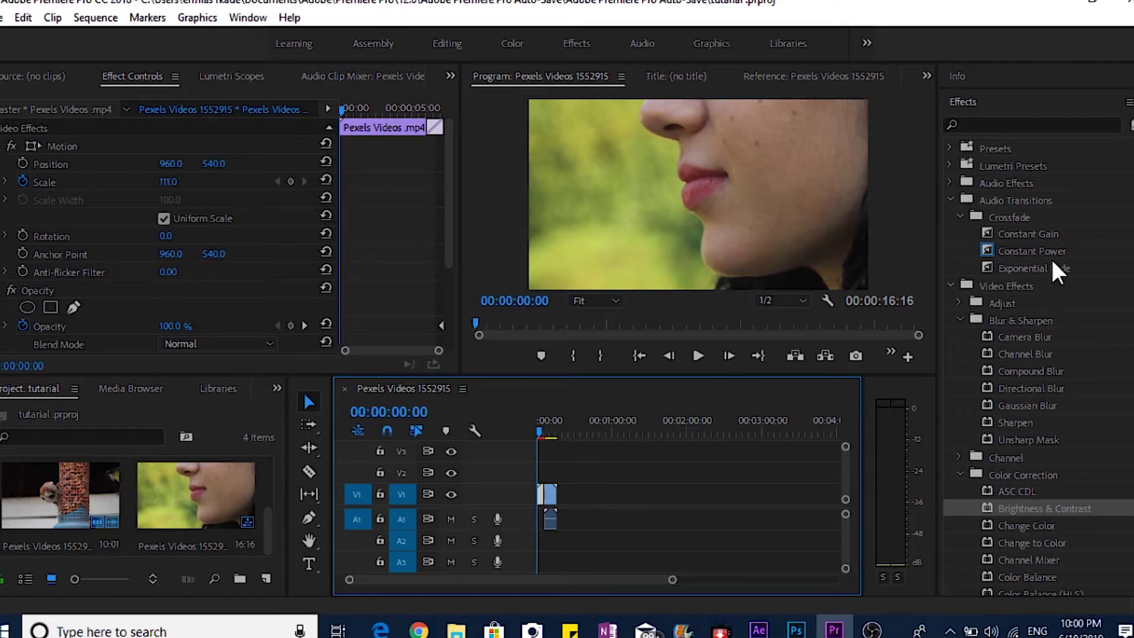
# - Collapse the Effects panel and switch to the empty 'Source: (no clips)' monitor
pyautogui.click(960, 102)
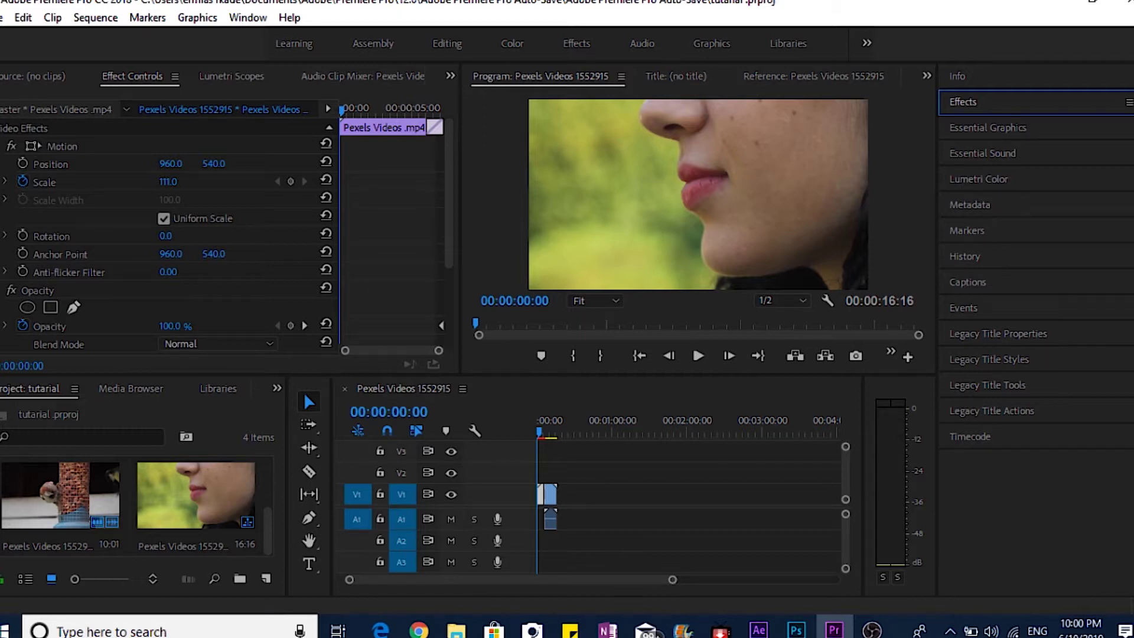
pyautogui.click(18, 80)
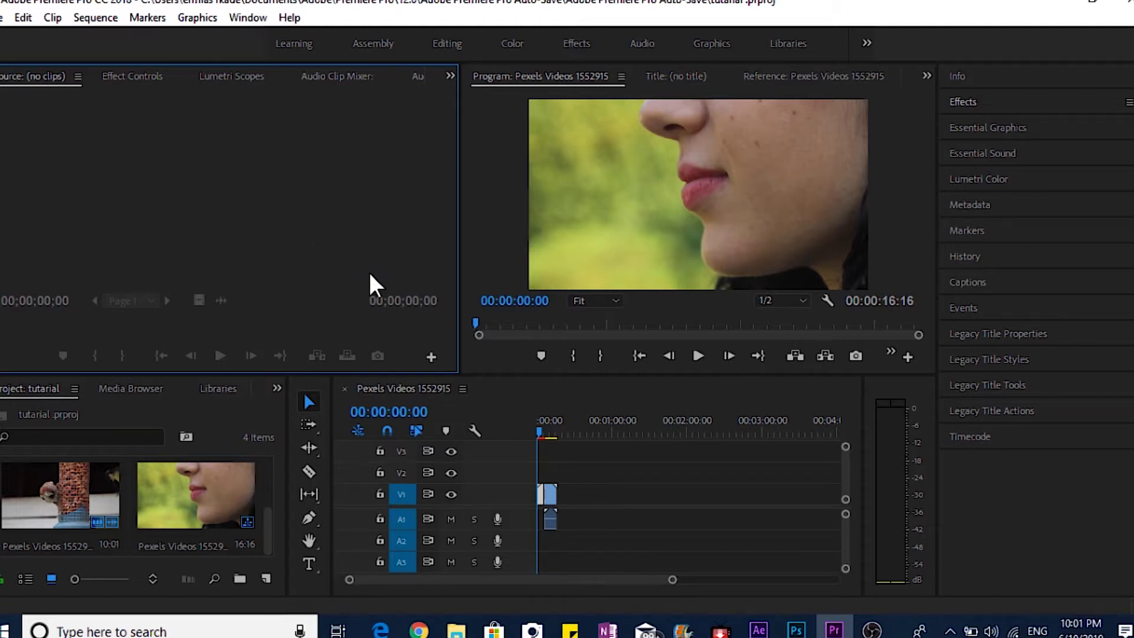
# - Use File > Import to bring Pexels Videos 1739013.mp4 in from the video futag folder
pyautogui.click(2, 18)
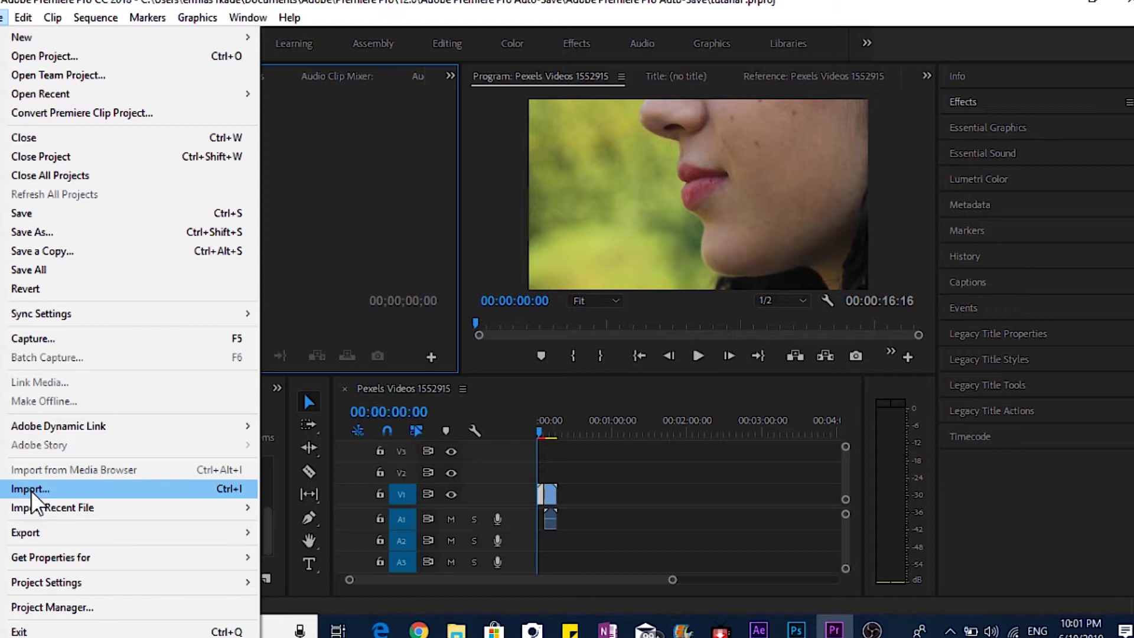
pyautogui.click(30, 491)
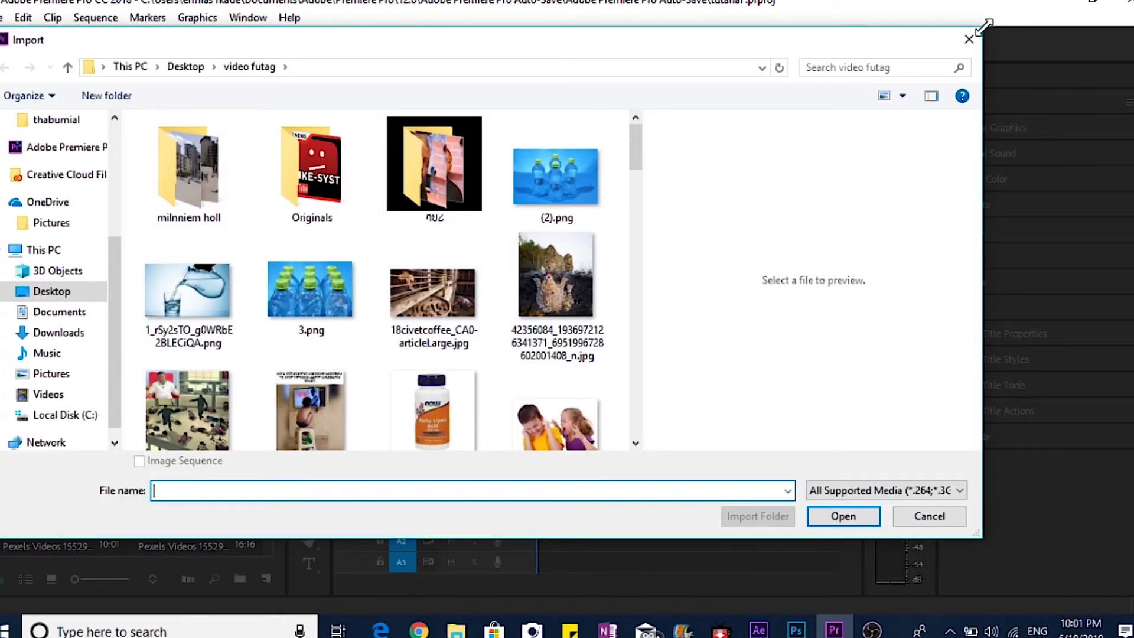
pyautogui.scroll(-5, 436, 320)
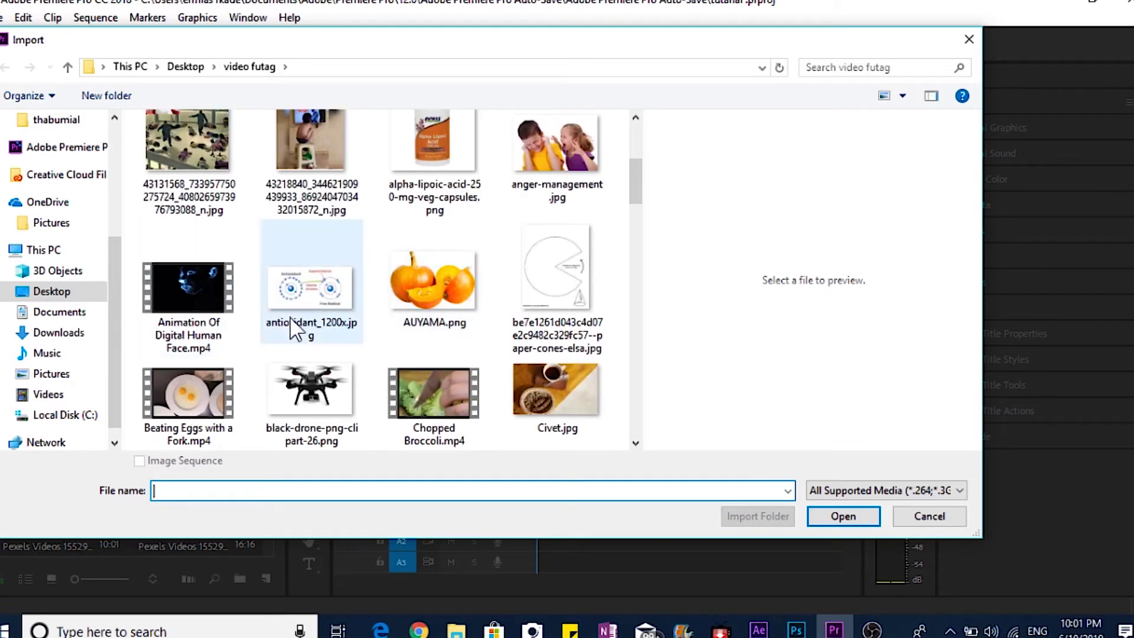
pyautogui.scroll(-5, 279, 289)
pyautogui.scroll(-5, 245, 289)
pyautogui.scroll(-5, 348, 292)
pyautogui.scroll(-5, 348, 292)
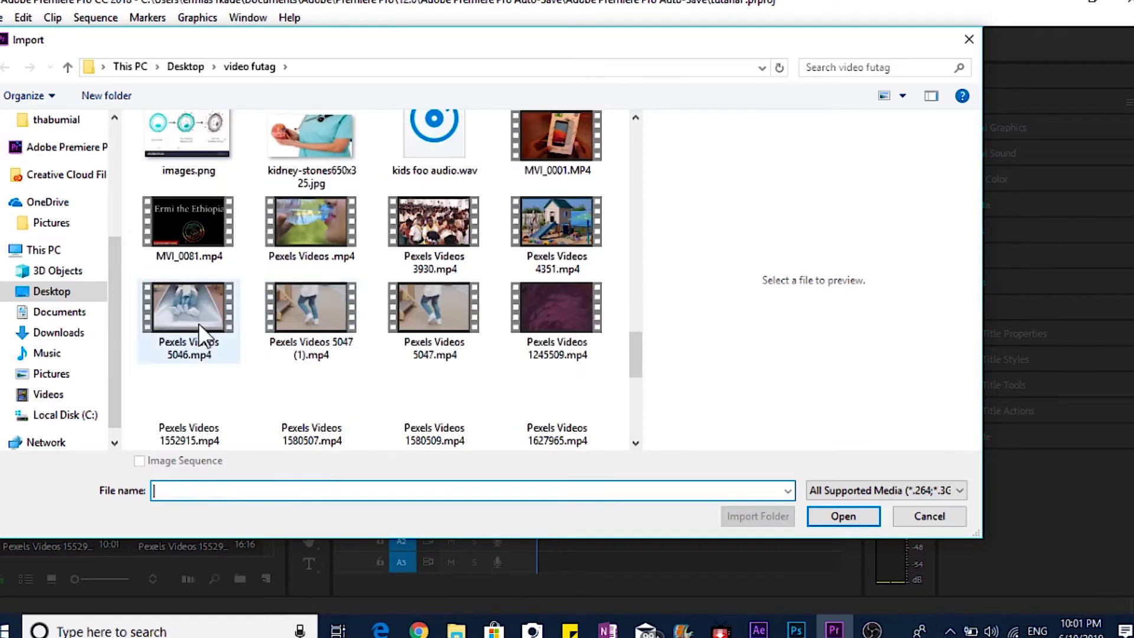
pyautogui.scroll(-5, 353, 313)
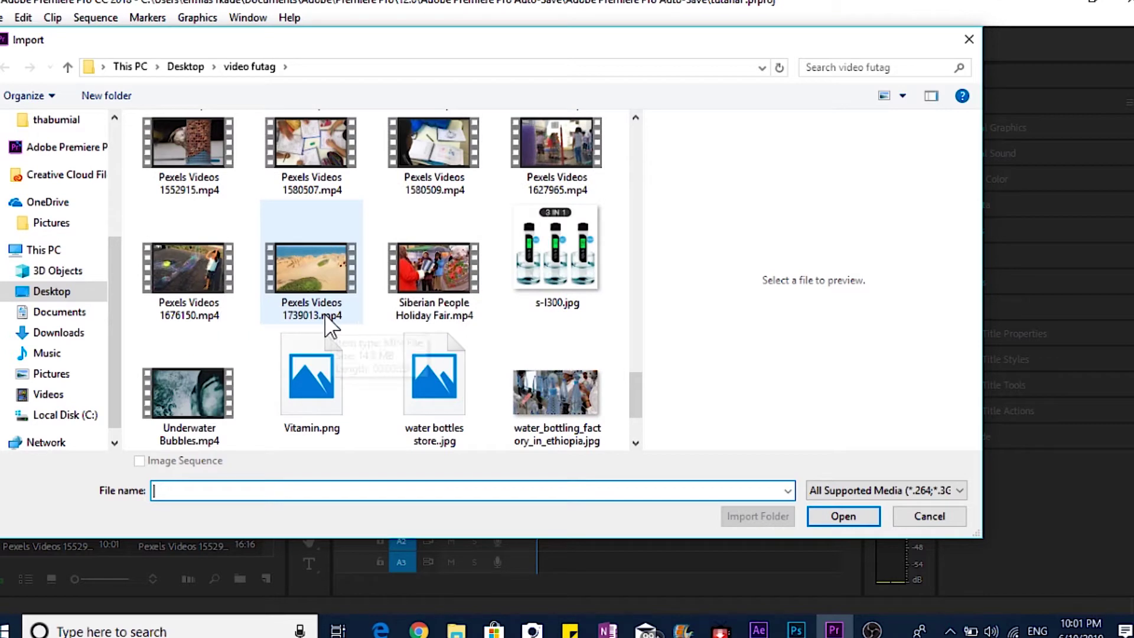
pyautogui.click(322, 304)
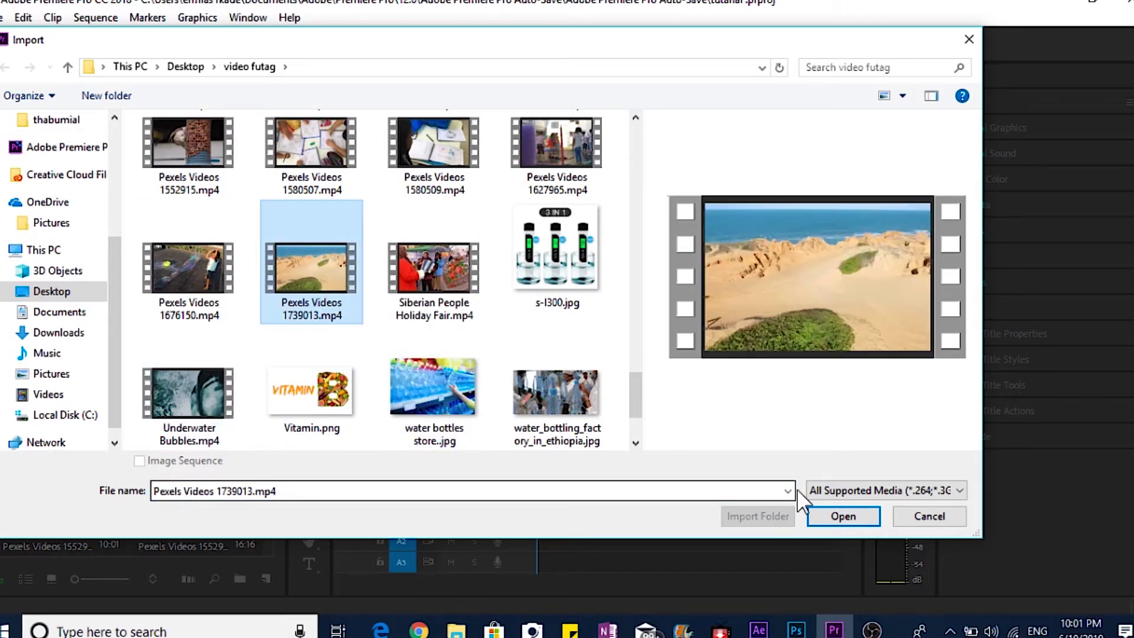
pyautogui.click(859, 519)
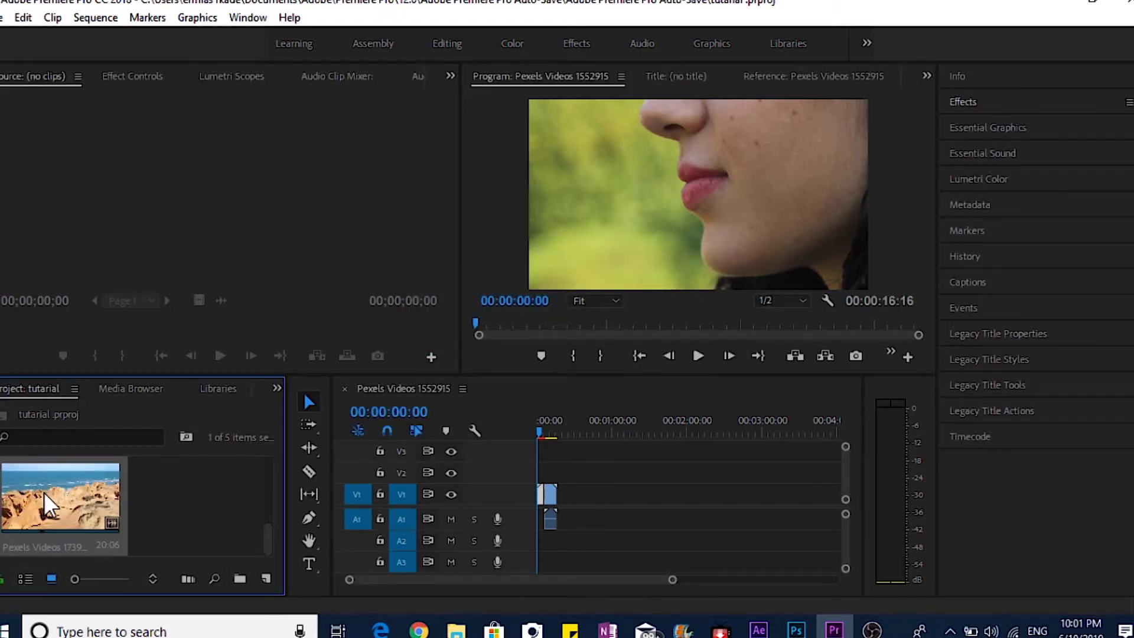
# - Drag the clip from the Project panel onto V1/A1, extending the sequence to 36:19
pyautogui.scroll(2, 56, 494)
pyautogui.moveTo(231, 447); pyautogui.dragTo(555, 508)
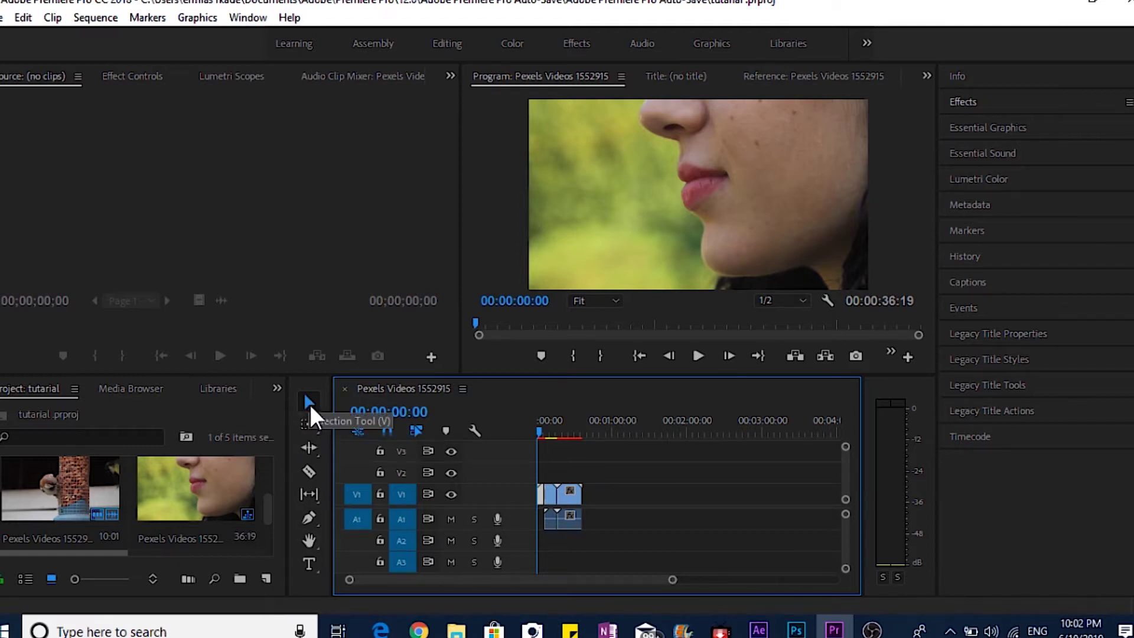
# - Select the V1 clip and reset its Scale in Effect Controls from 111 to 100
pyautogui.click(309, 404)
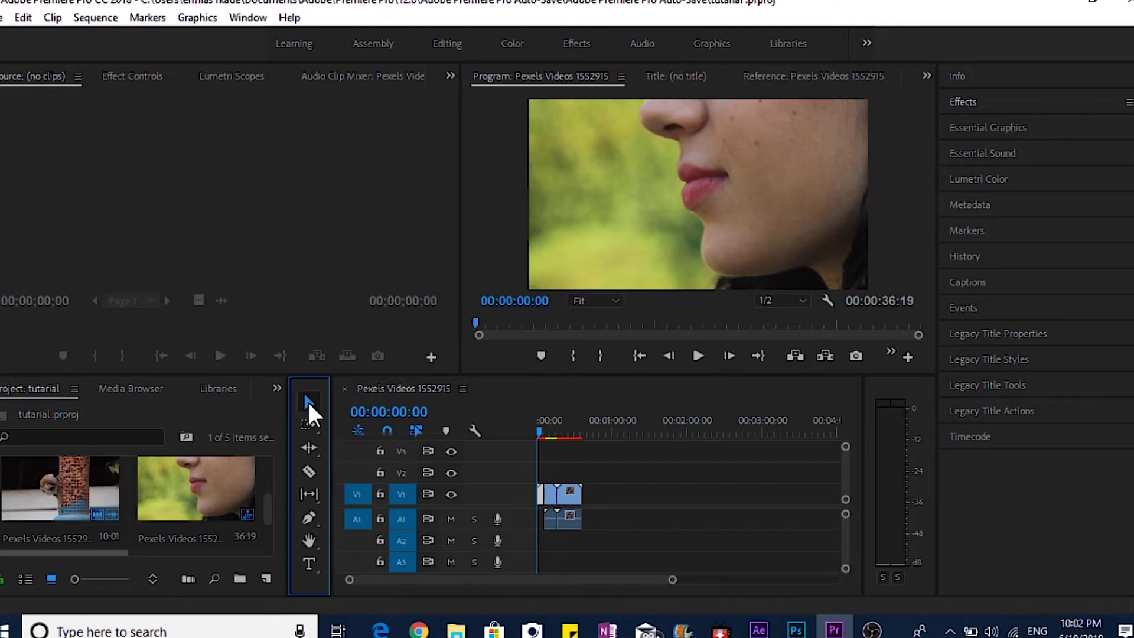
pyautogui.click(543, 499)
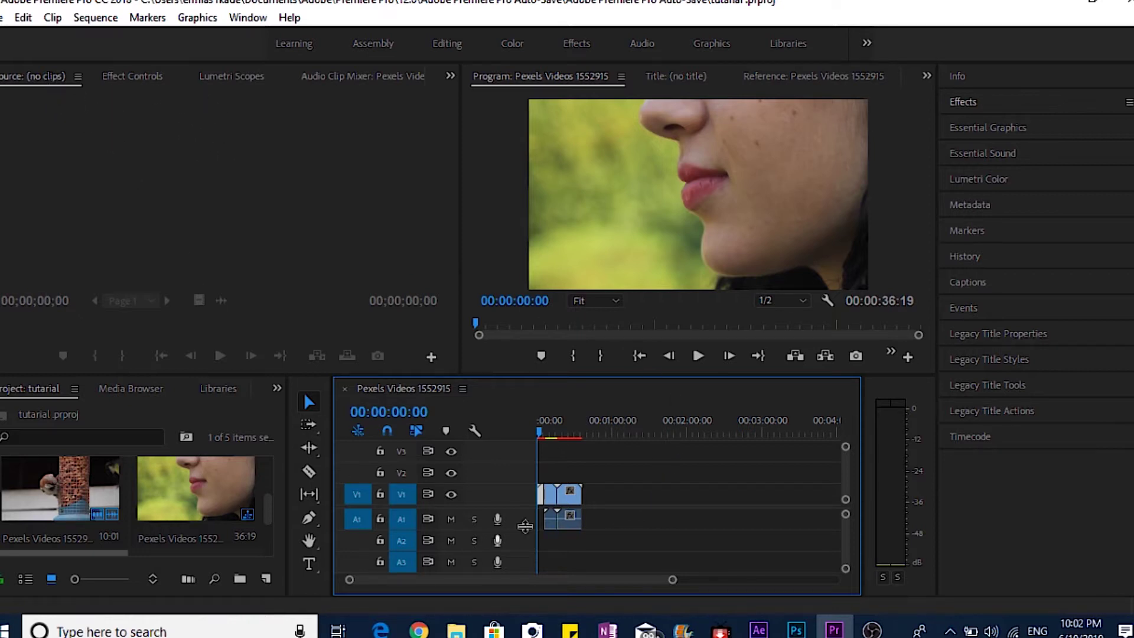
pyautogui.click(130, 77)
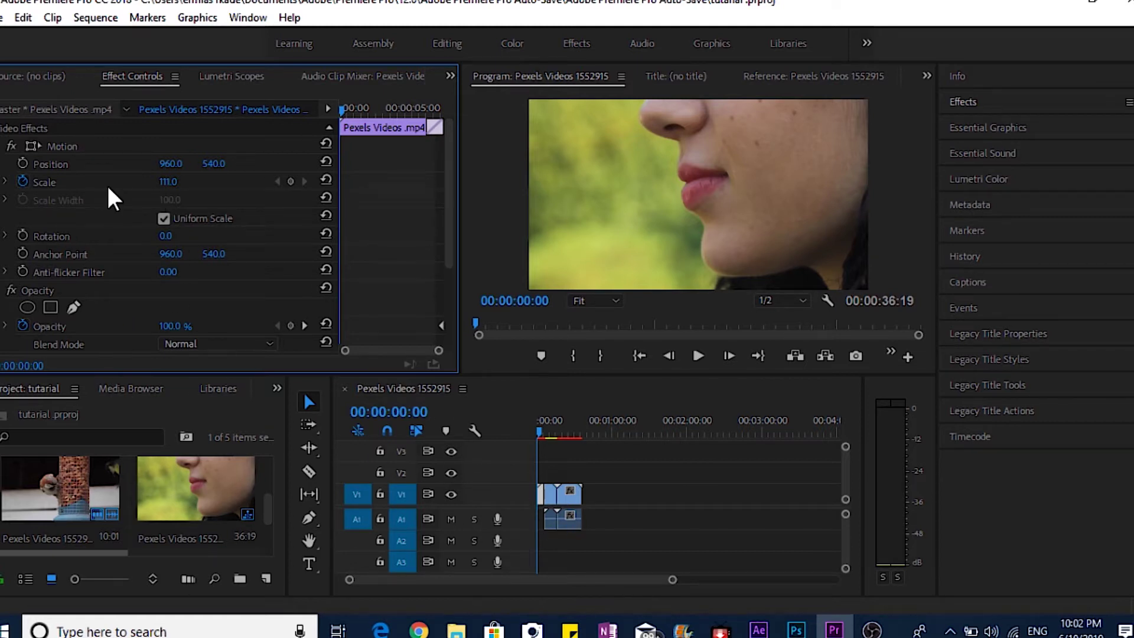
pyautogui.click(326, 180)
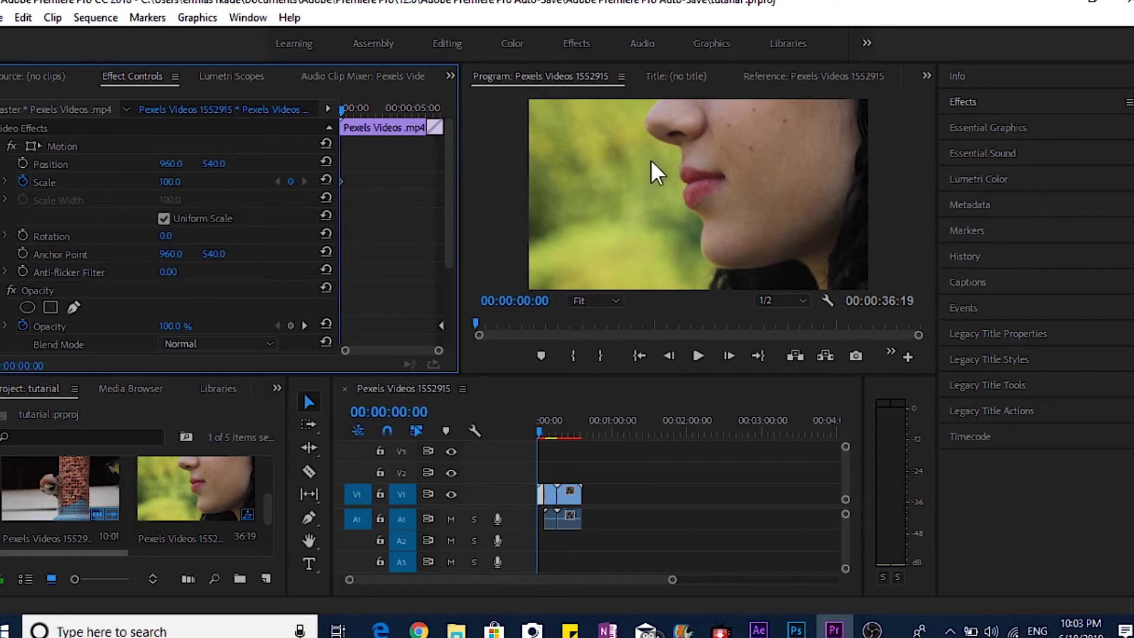
pyautogui.click(171, 164)
pyautogui.write('720')
pyautogui.press('Return')
pyautogui.click(171, 164)
pyautogui.write('558')
pyautogui.press('Return')
pyautogui.click(170, 164)
pyautogui.write('1708')
pyautogui.press('Return')
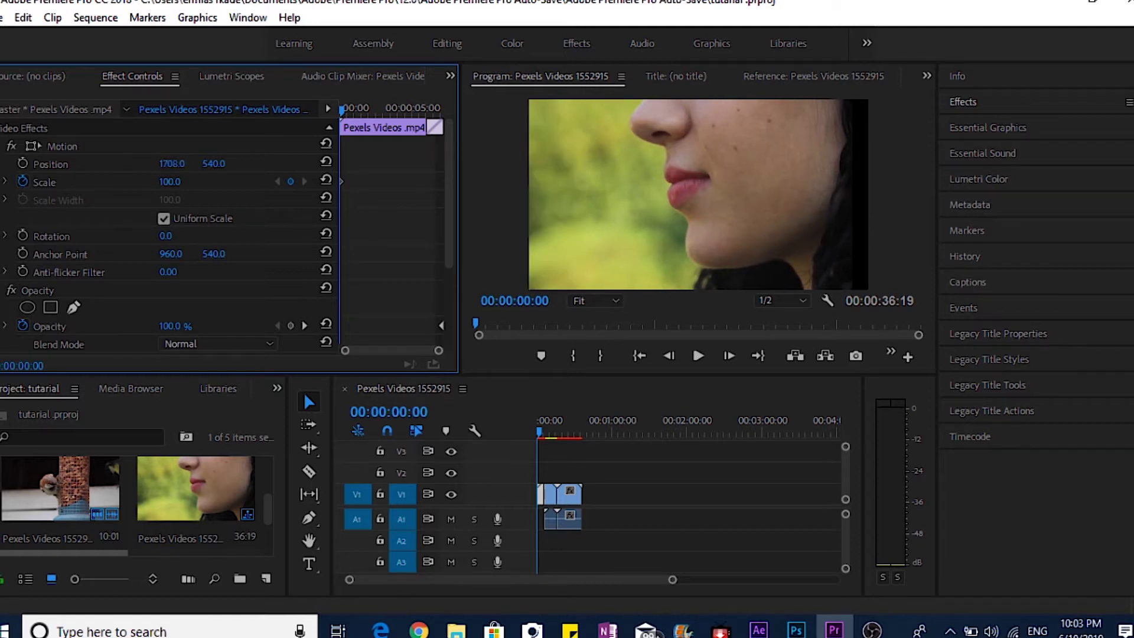
pyautogui.click(170, 163)
pyautogui.write('1315')
pyautogui.press('Return')
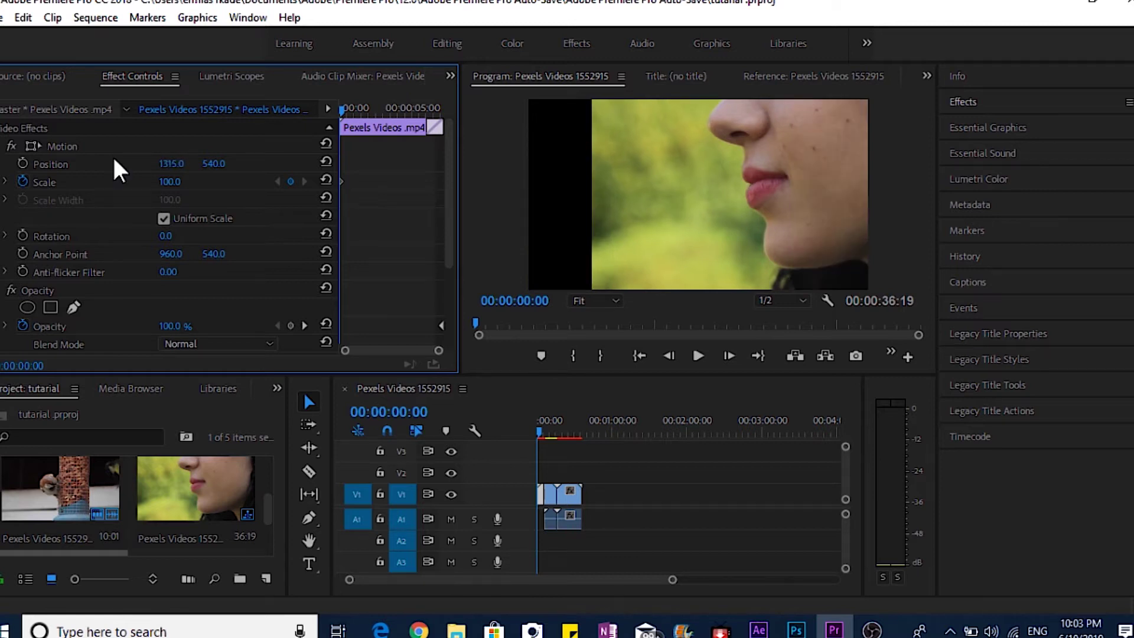
pyautogui.click(326, 161)
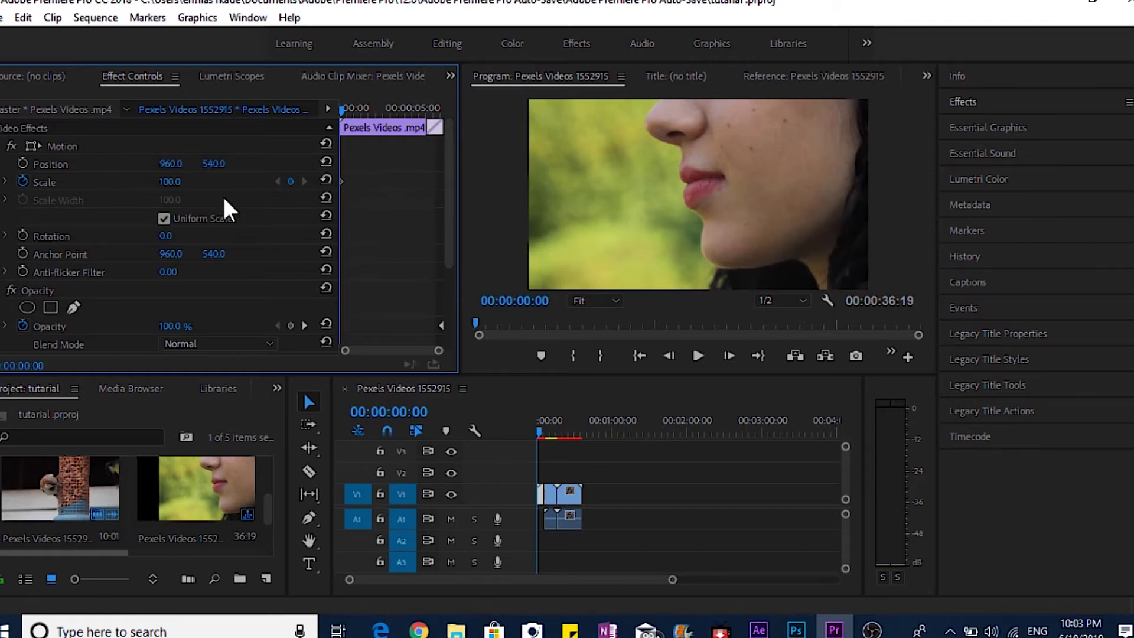
pyautogui.click(214, 163)
pyautogui.write('490')
pyautogui.press('Return')
pyautogui.click(214, 164)
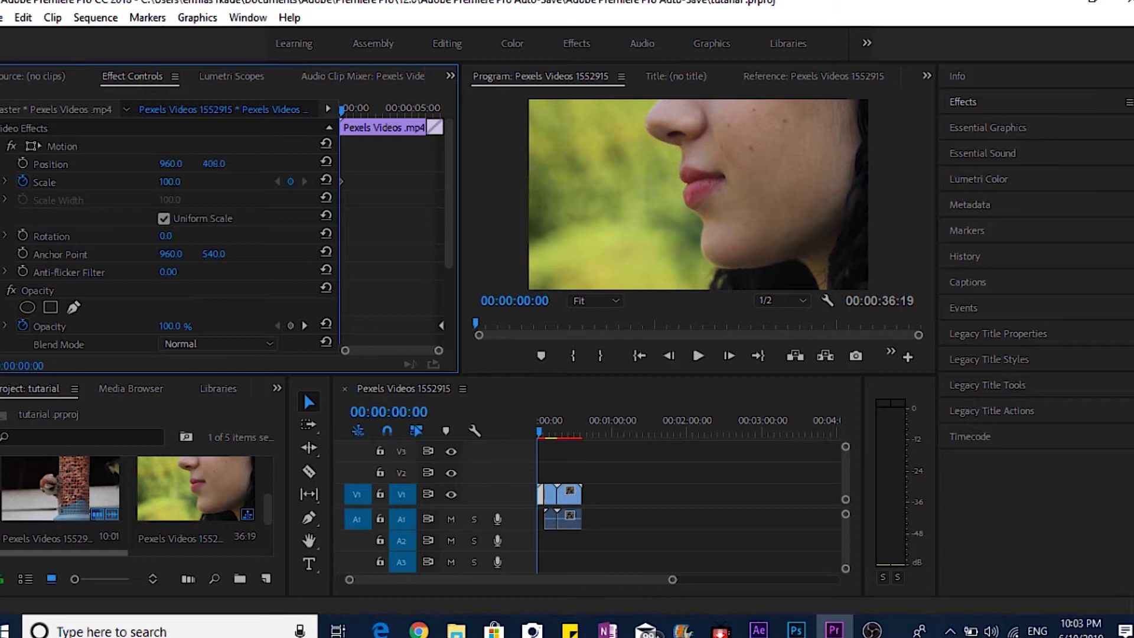
pyautogui.write('530')
pyautogui.press('Return')
pyautogui.click(214, 163)
pyautogui.write('598')
pyautogui.press('Return')
pyautogui.click(214, 164)
pyautogui.write('575')
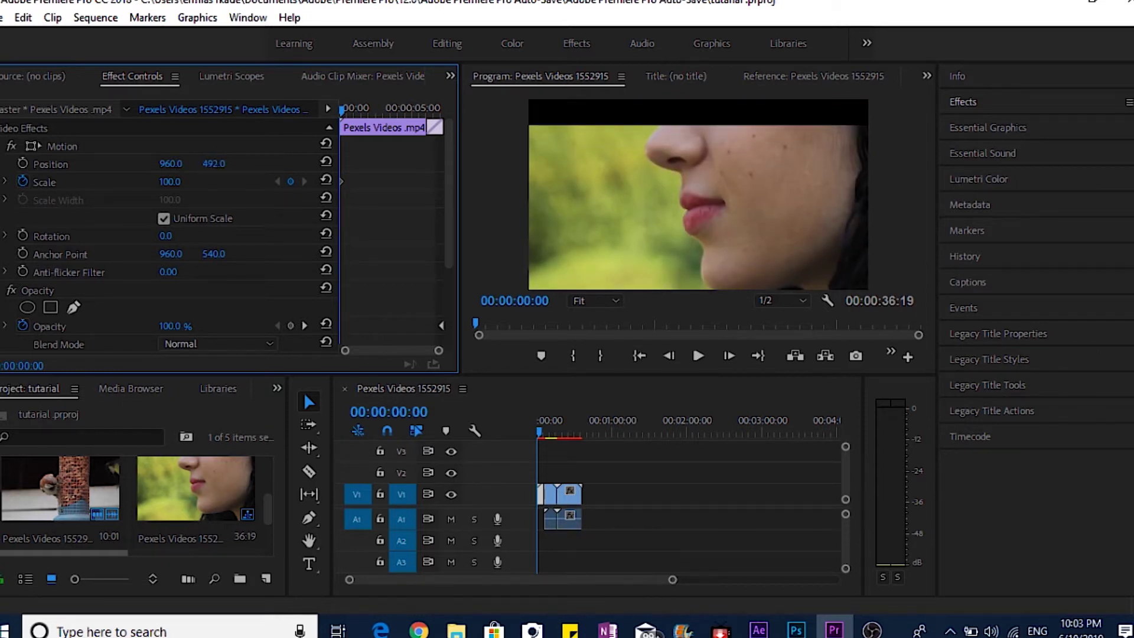
pyautogui.press('Return')
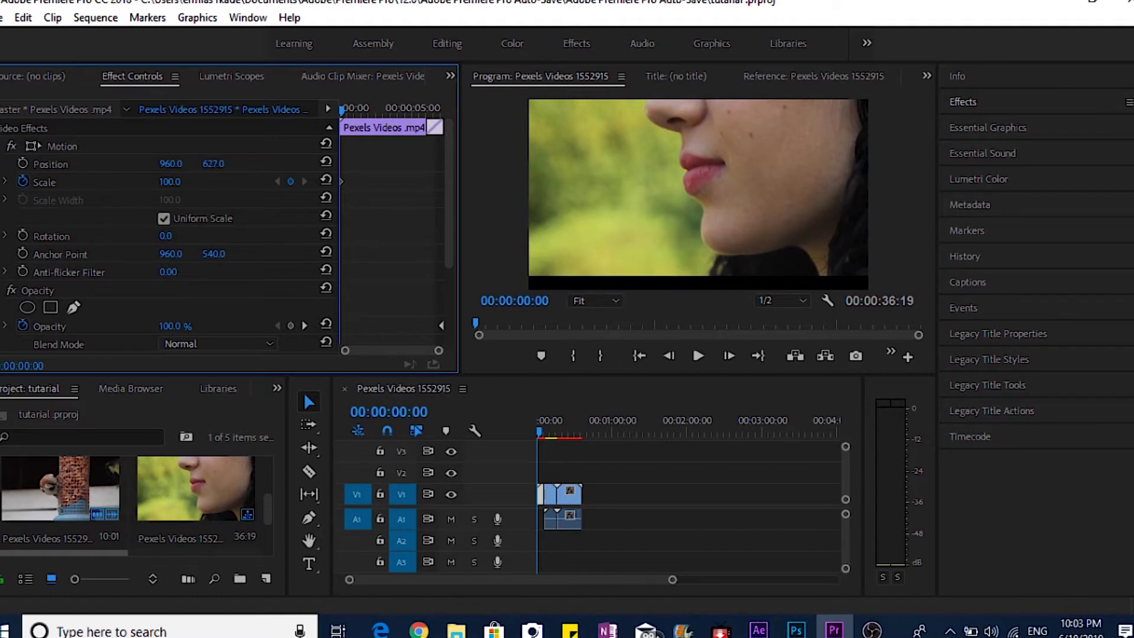
pyautogui.click(214, 163)
pyautogui.write('606')
pyautogui.press('Return')
pyautogui.click(214, 164)
pyautogui.write('670')
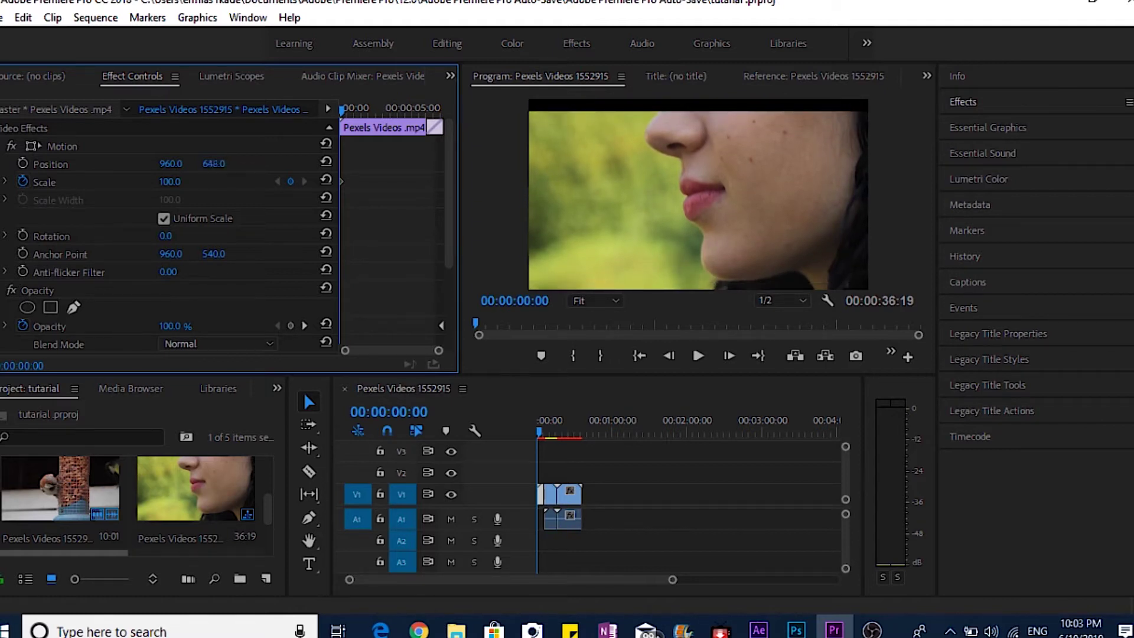
pyautogui.press('Return')
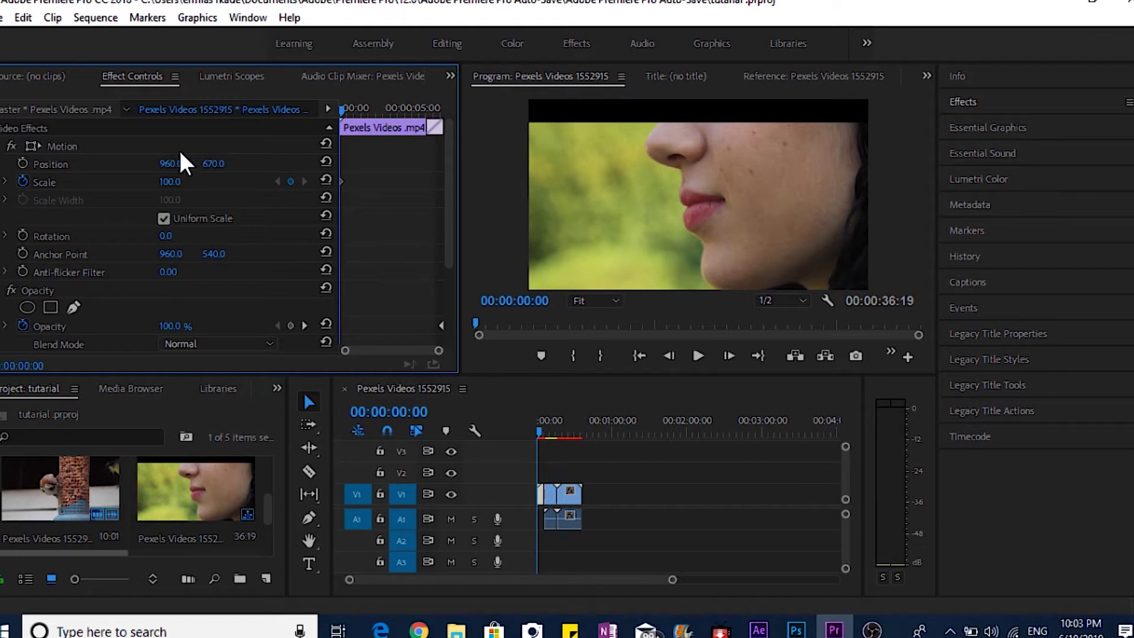
pyautogui.click(324, 158)
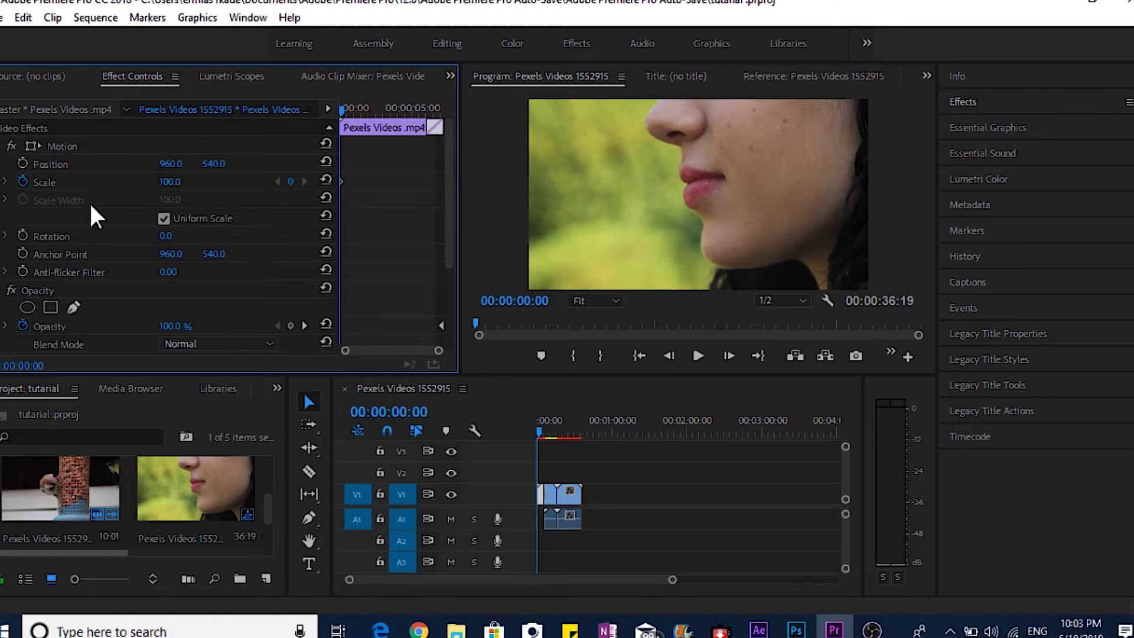
pyautogui.click(170, 181)
pyautogui.write('371')
pyautogui.press('Return')
pyautogui.moveTo(170, 182)
pyautogui.mouseDown()
pyautogui.moveTo(107, 182)
pyautogui.moveTo(218, 182)
pyautogui.moveTo(171, 182)
pyautogui.mouseUp()
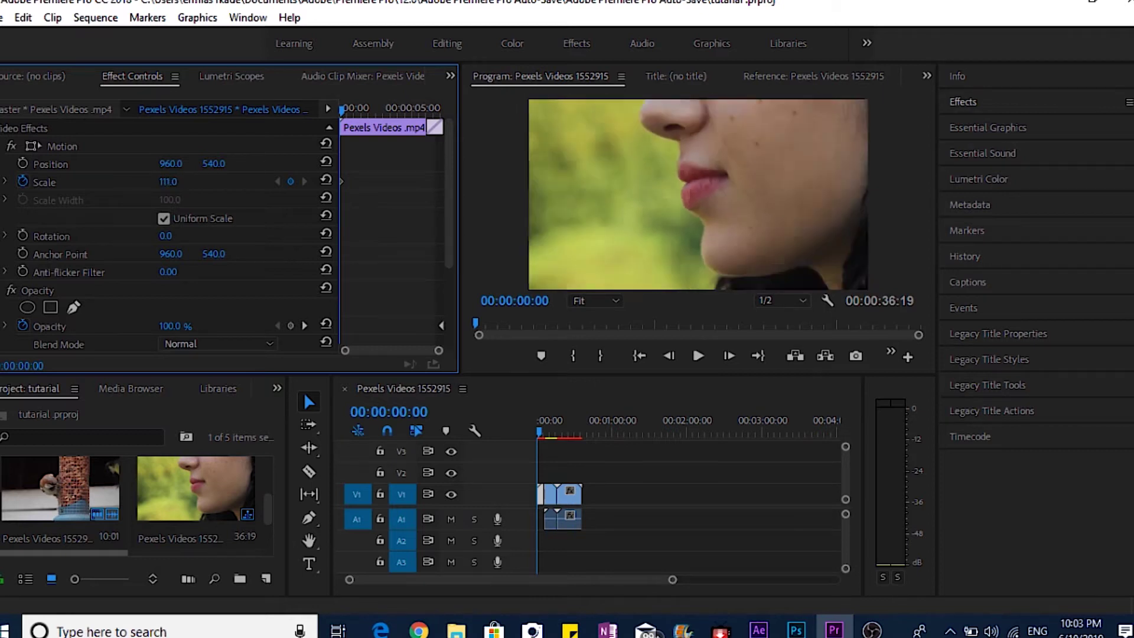
pyautogui.click(177, 181)
pyautogui.press('BackSpace')
pyautogui.write('59')
pyautogui.press('BackSpace')
pyautogui.write('0')
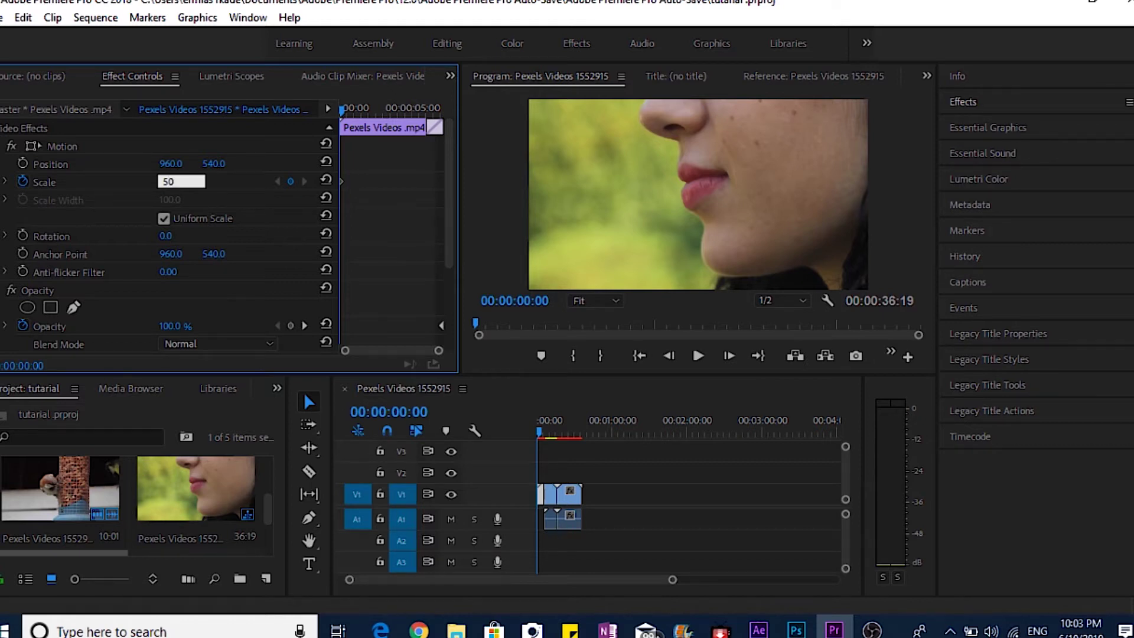
pyautogui.press('Return')
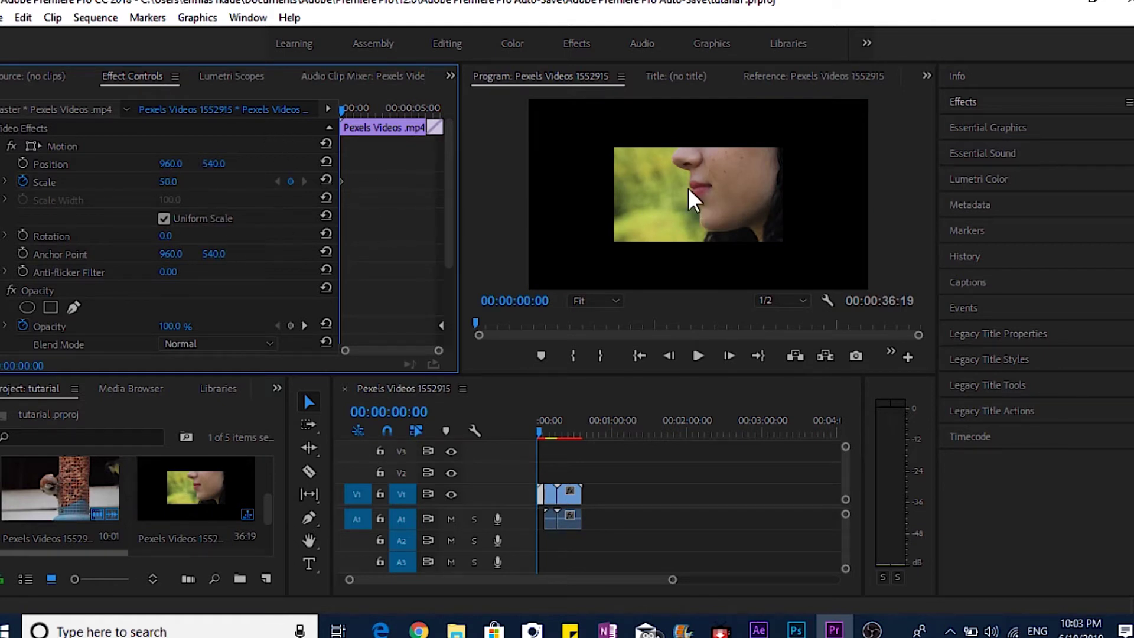
pyautogui.click(169, 182)
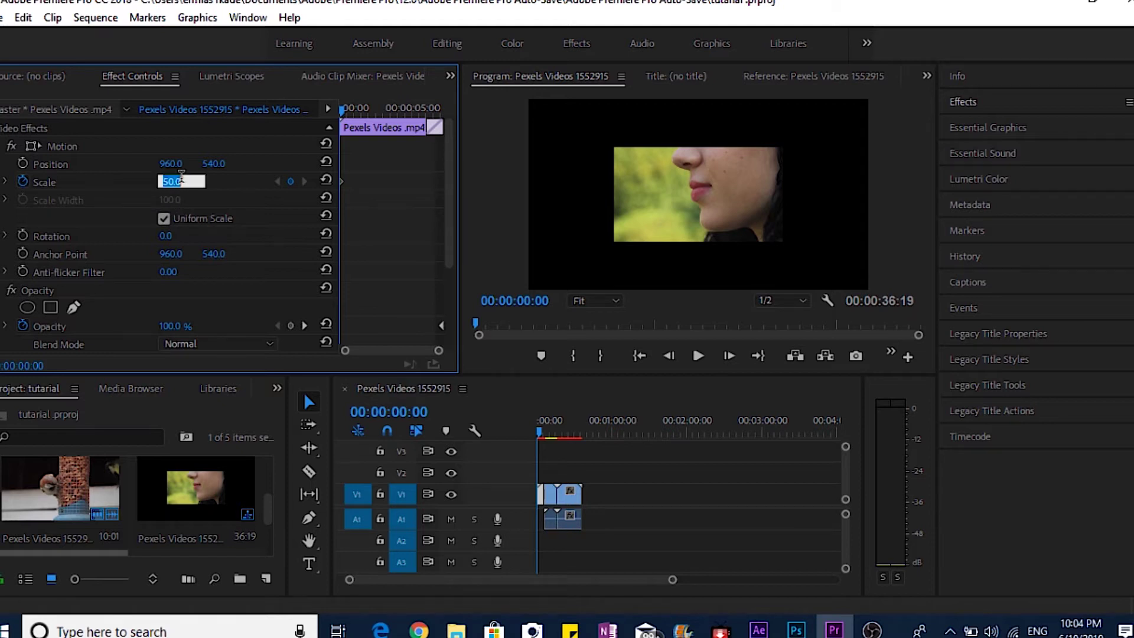
pyautogui.write('1')
pyautogui.write('50')
pyautogui.press('Return')
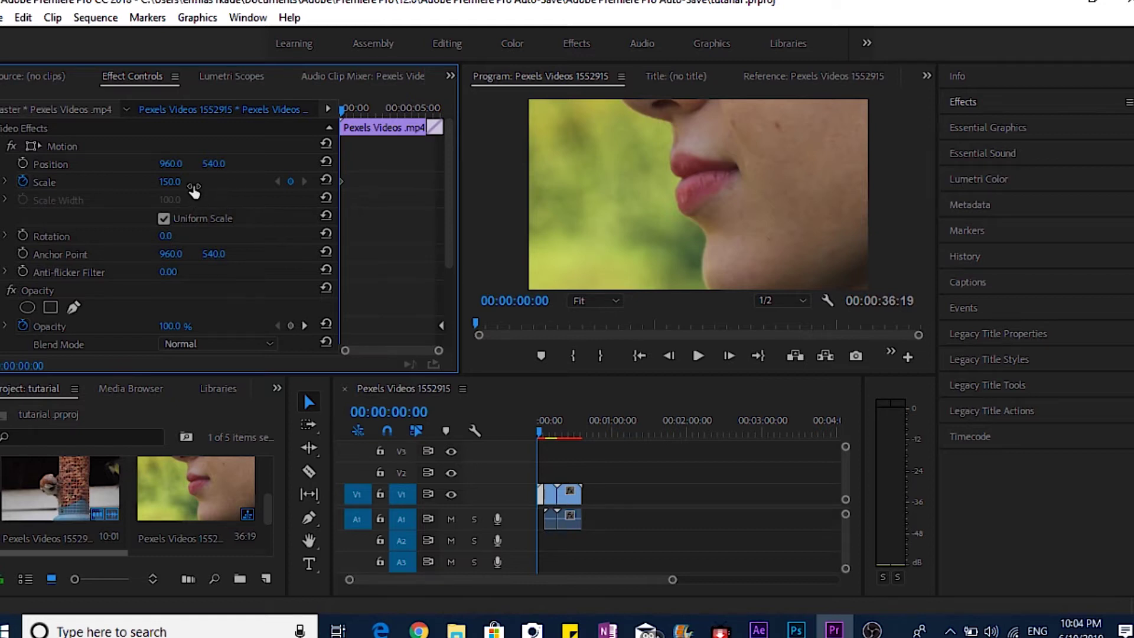
pyautogui.moveTo(216, 189); pyautogui.dragTo(139, 189)
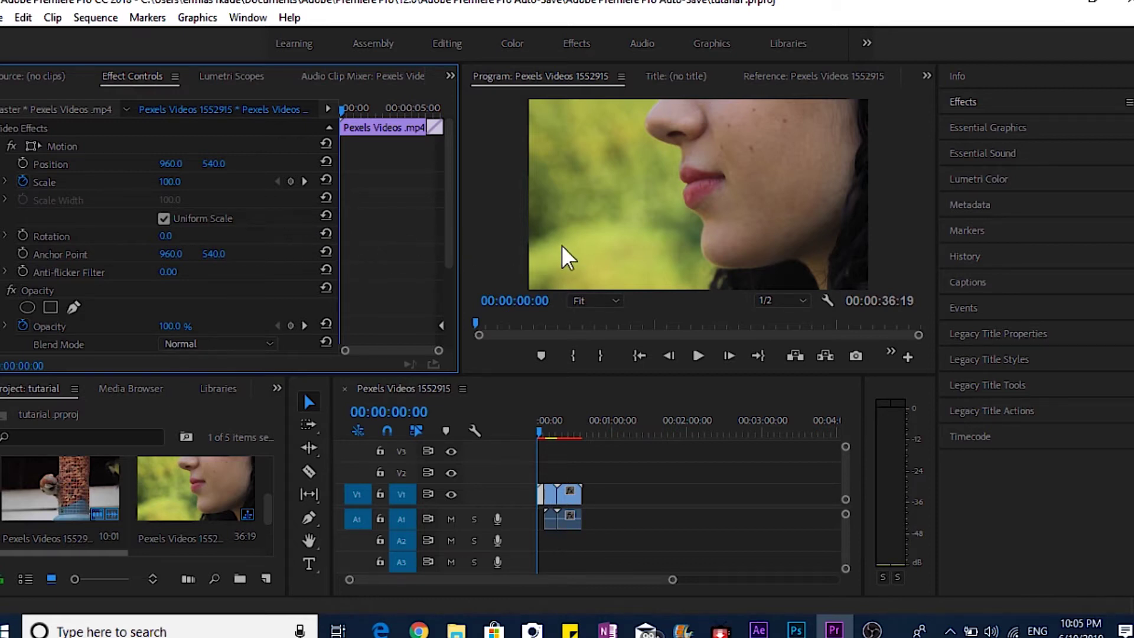
# - Keyframe Scale at the clip start and zoom in on the face at 00:00:05:17
pyautogui.click(290, 181)
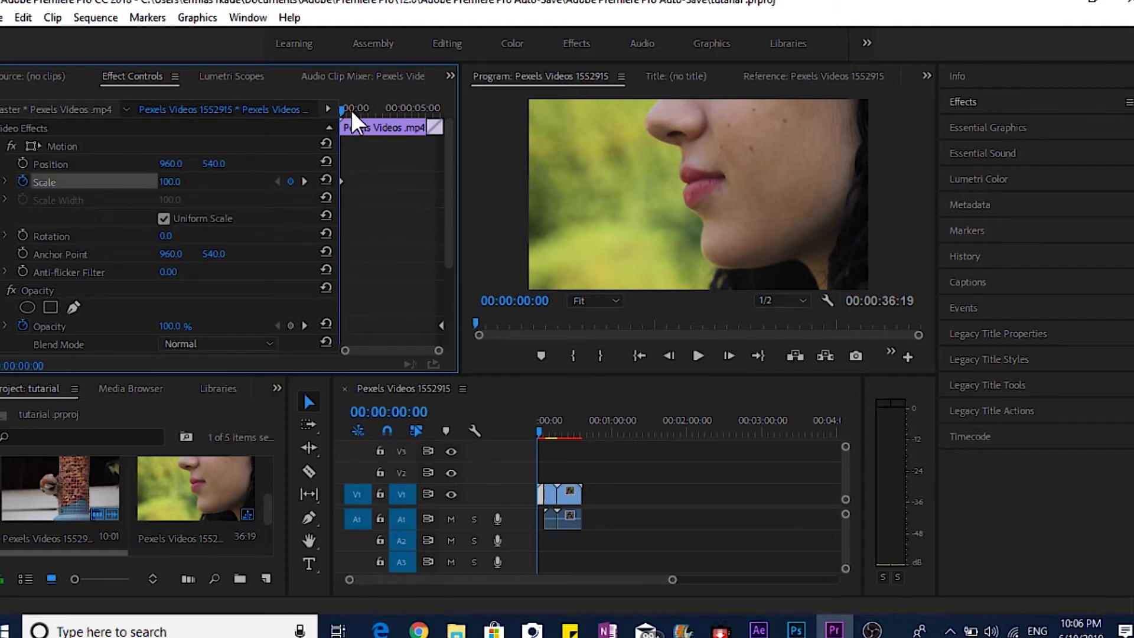
pyautogui.moveTo(352, 111); pyautogui.dragTo(425, 124)
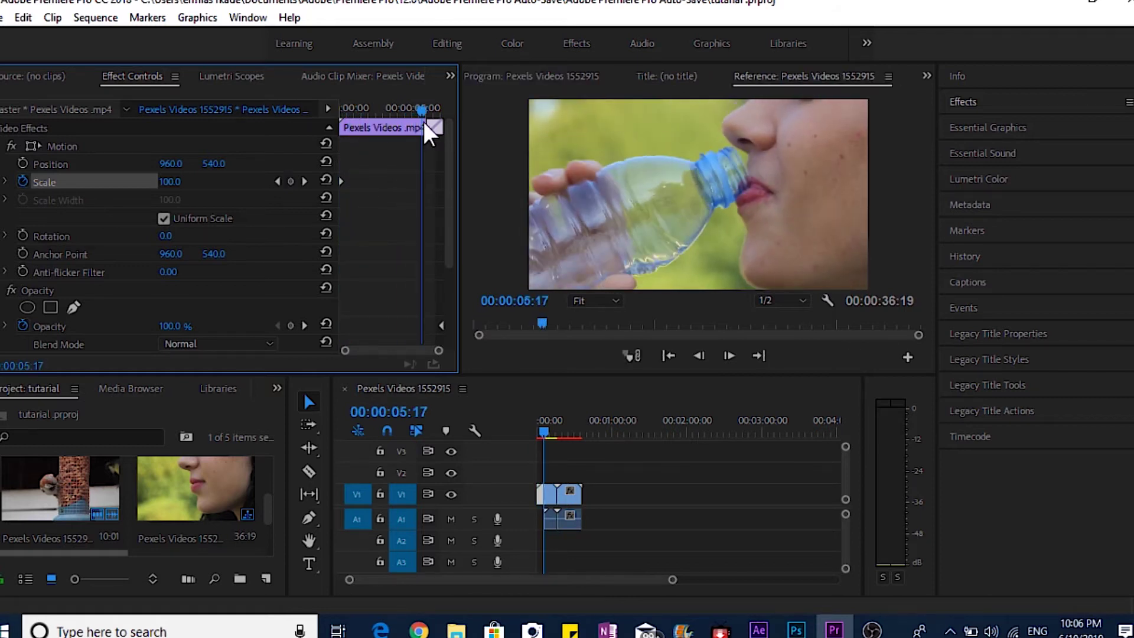
pyautogui.moveTo(172, 186)
pyautogui.mouseDown()
pyautogui.moveTo(194, 185)
pyautogui.moveTo(176, 181)
pyautogui.mouseUp()
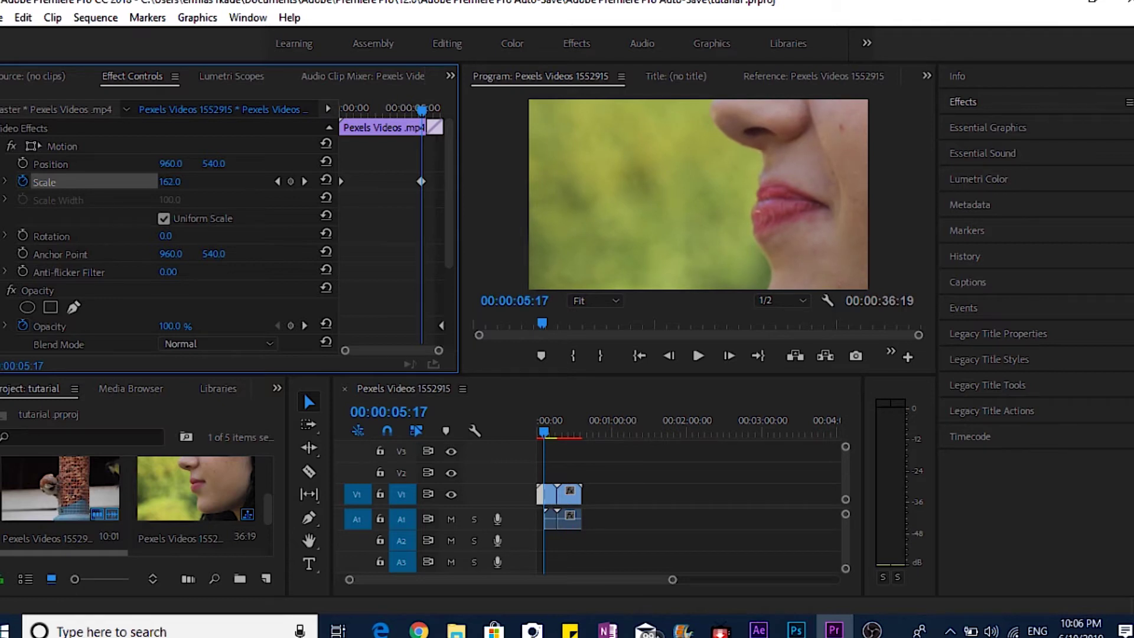
# - Return to 00:00:00:00 and play the sequence to preview the Scale zoom
pyautogui.moveTo(421, 110); pyautogui.dragTo(396, 110)
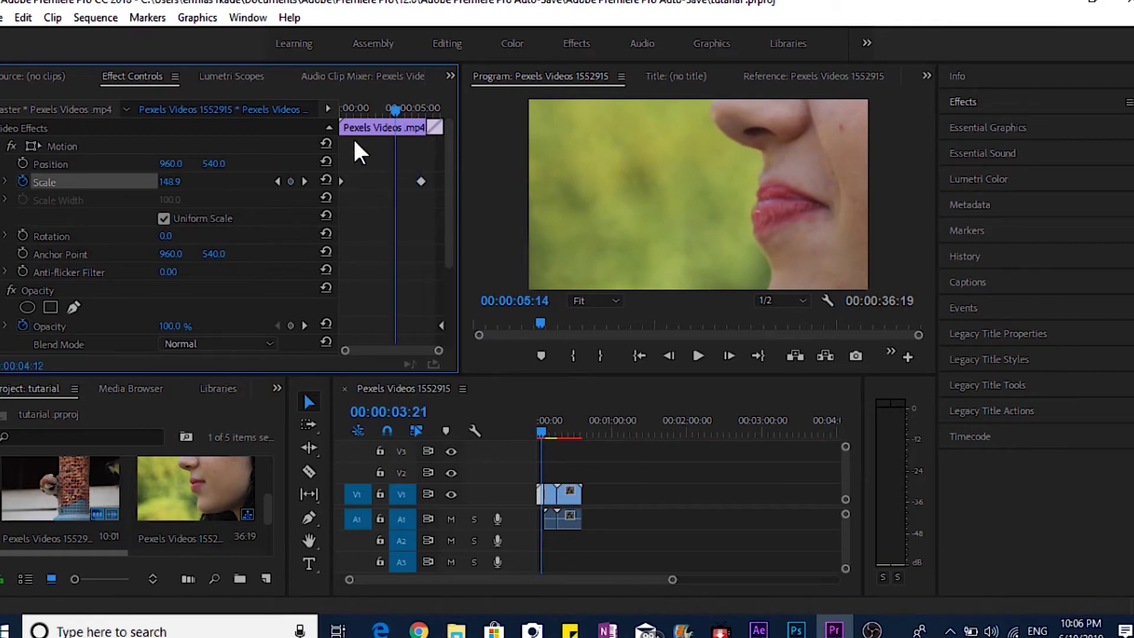
pyautogui.moveTo(355, 142); pyautogui.dragTo(339, 137)
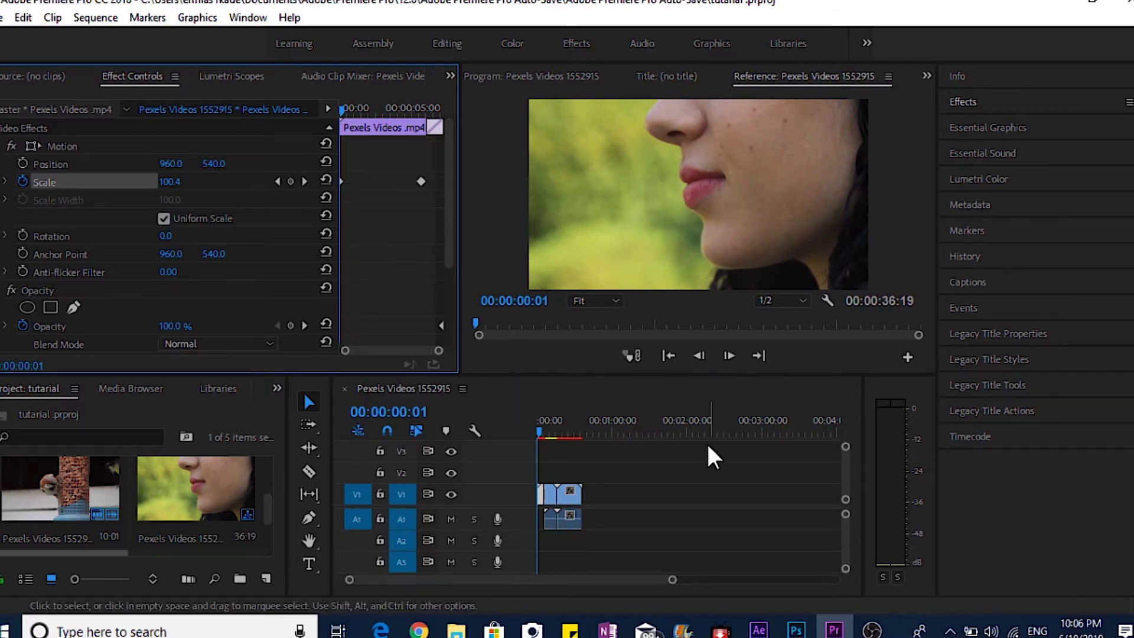
pyautogui.moveTo(543, 437); pyautogui.dragTo(537, 434)
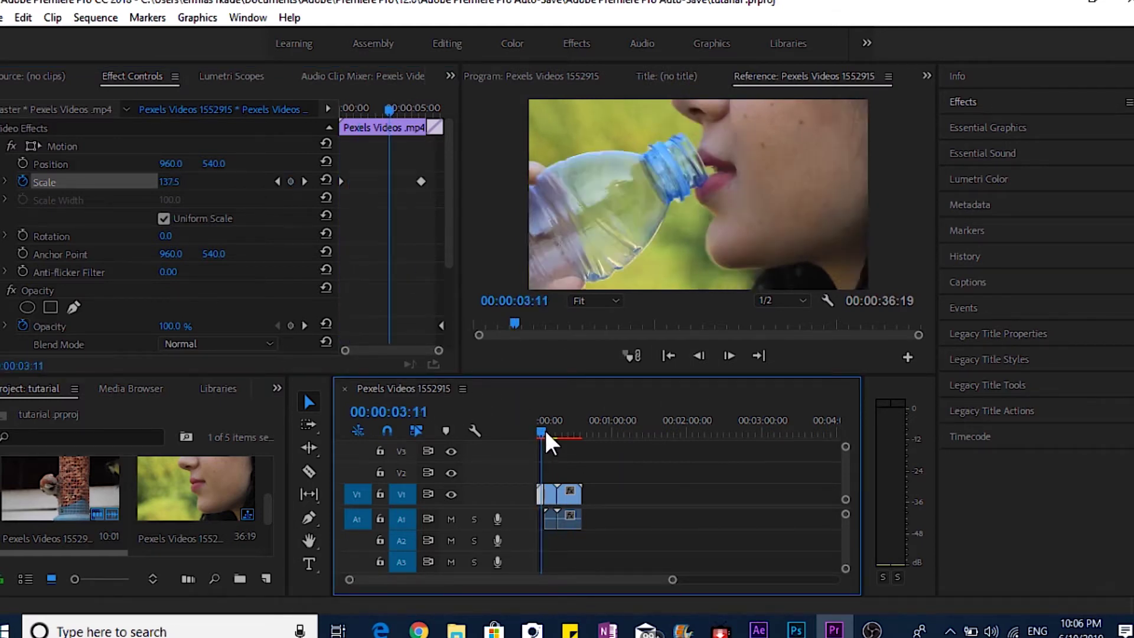
pyautogui.click(703, 355)
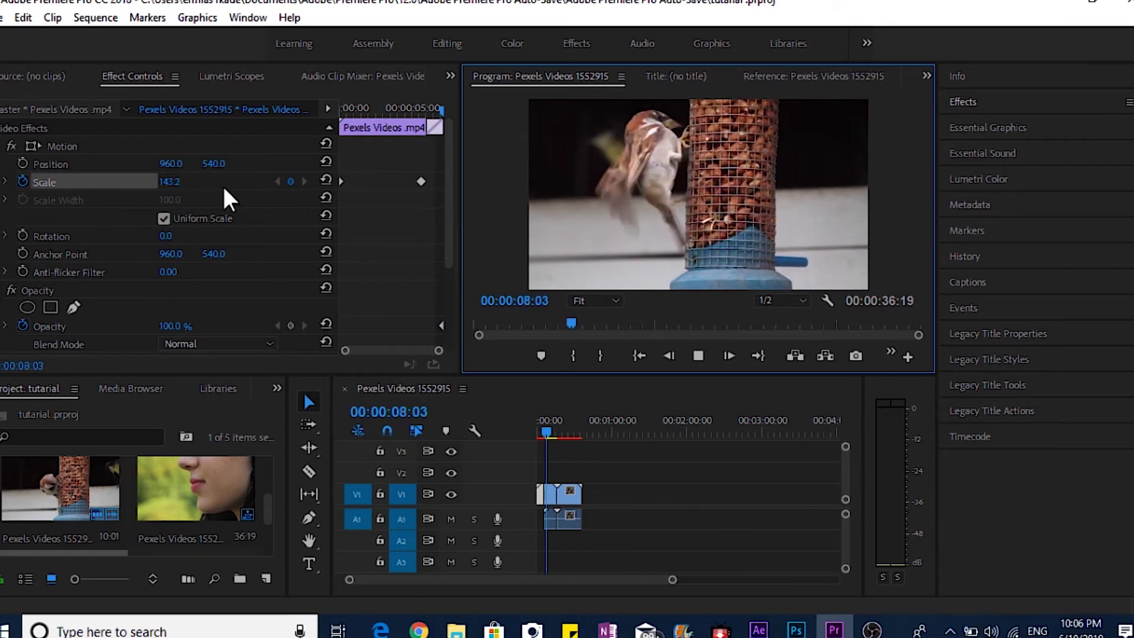
pyautogui.click(699, 356)
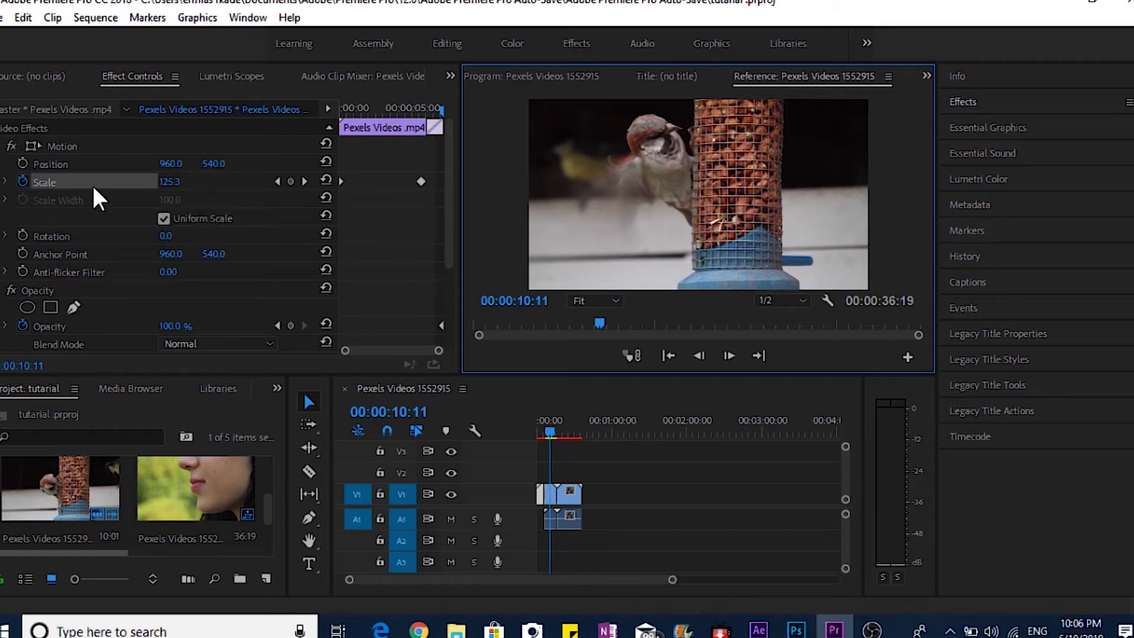
# - Set Rotation to -10° and toggle Uniform Scale off and back on
pyautogui.click(164, 235)
pyautogui.write('-10')
pyautogui.press('Return')
pyautogui.moveTo(552, 431); pyautogui.dragTo(532, 437)
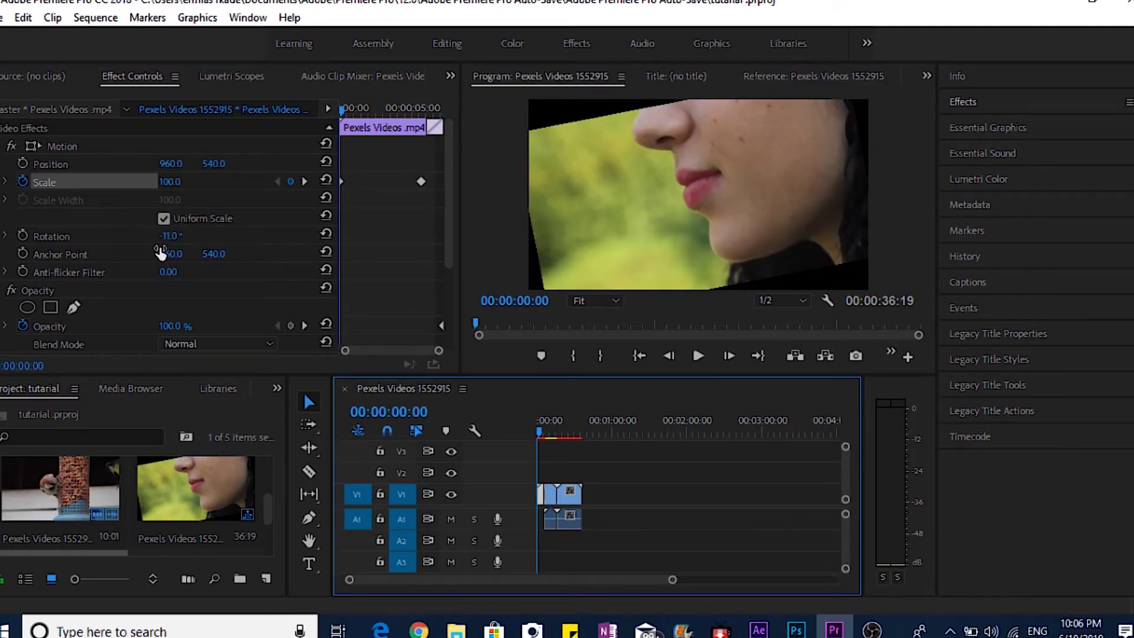
pyautogui.click(164, 219)
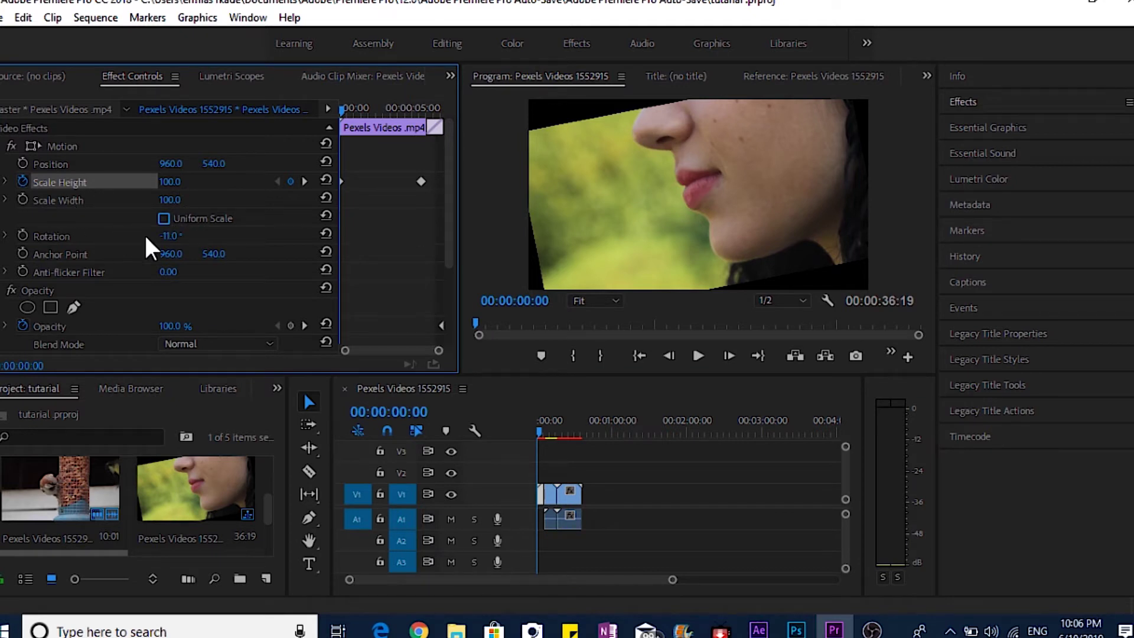
pyautogui.click(164, 218)
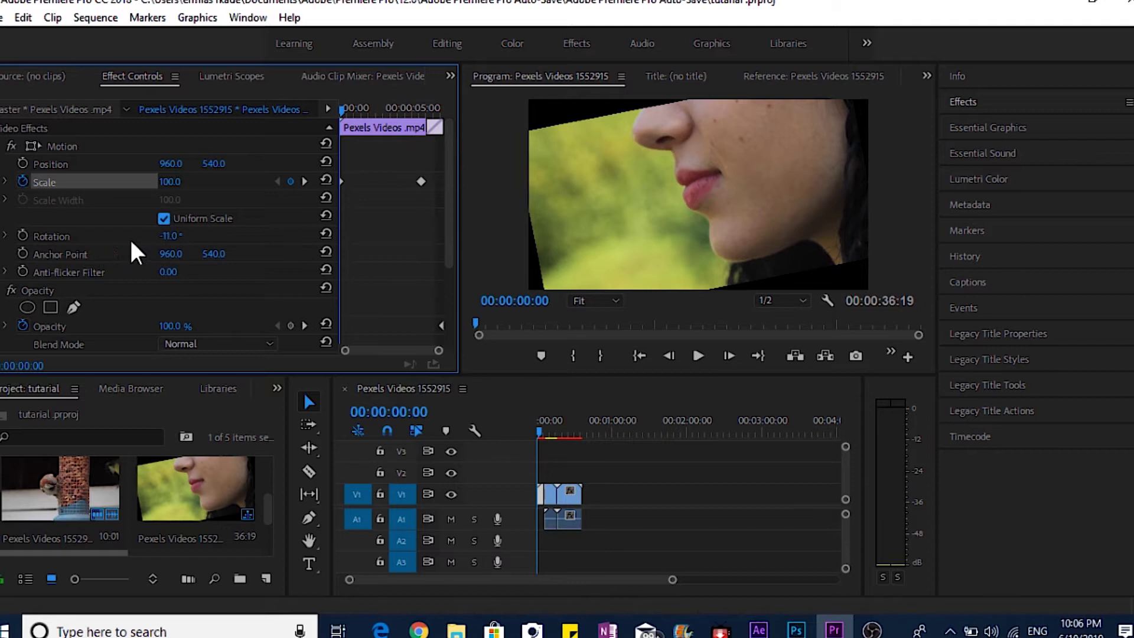
# - Change Rotation to -4°, then settle on 50°
pyautogui.click(169, 235)
pyautogui.write('-4')
pyautogui.press('Return')
pyautogui.click(169, 235)
pyautogui.write('50')
pyautogui.press('Return')
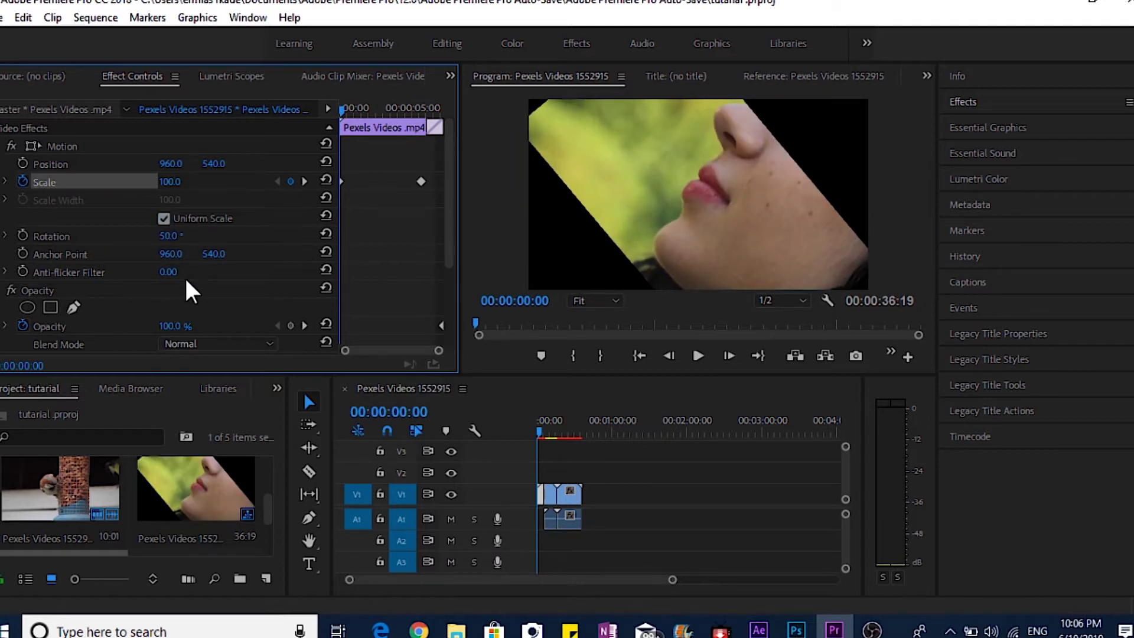
pyautogui.scroll(-3, 189, 289)
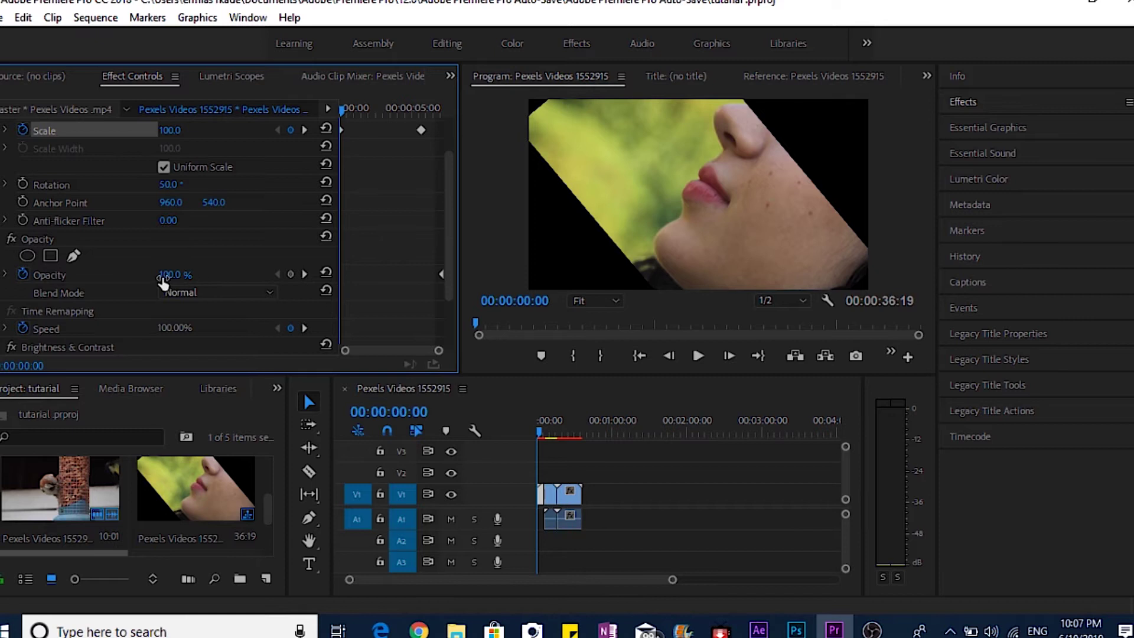
# - Scrub the clip's Opacity value down to 98%
pyautogui.moveTo(168, 275)
pyautogui.mouseDown()
pyautogui.moveTo(131, 274)
pyautogui.moveTo(187, 278)
pyautogui.mouseUp()
# - Reset Opacity to 100% and choose Multiply as the Blend Mode
pyautogui.click(324, 271)
pyautogui.click(269, 291)
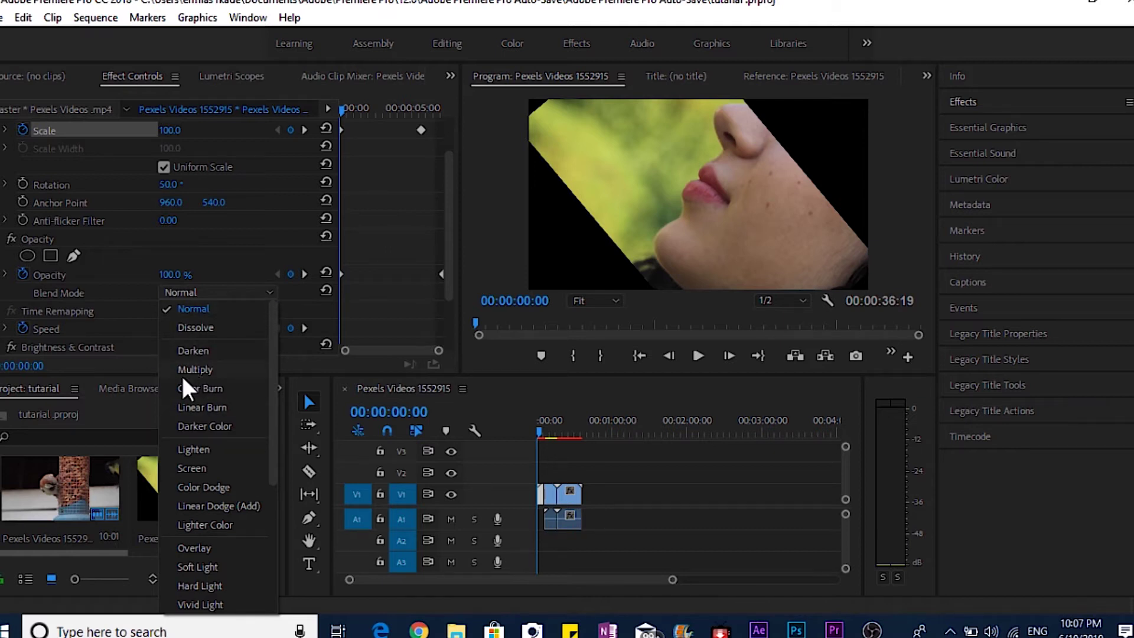
pyautogui.click(234, 261)
pyautogui.scroll(-3, 221, 291)
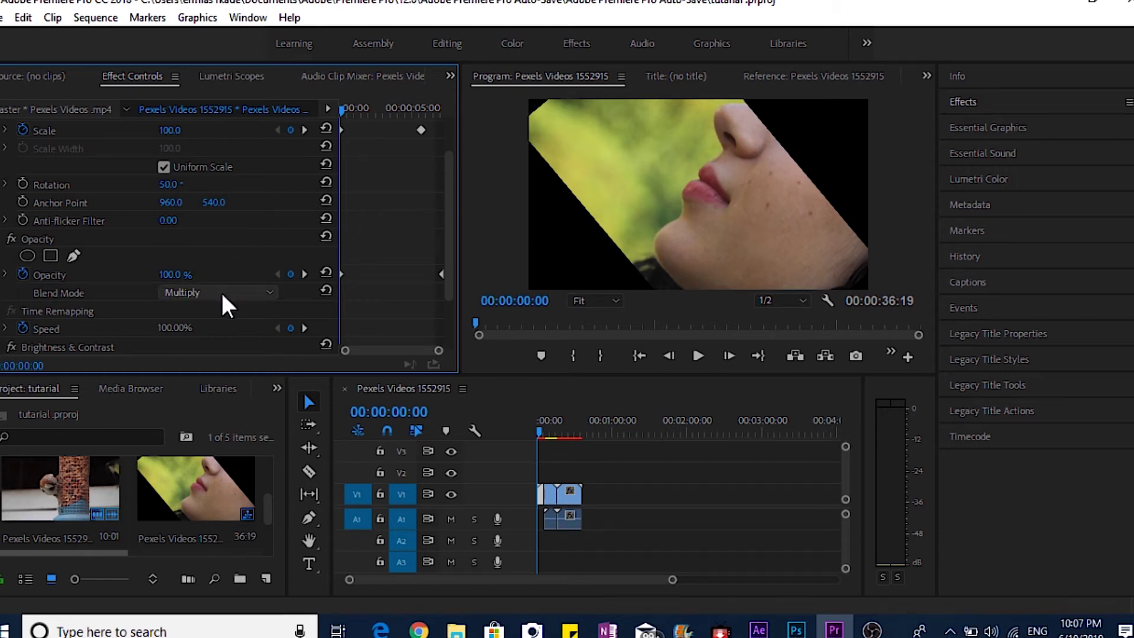
pyautogui.moveTo(445, 278)
pyautogui.mouseDown()
pyautogui.moveTo(449, 303)
pyautogui.moveTo(472, 201)
pyautogui.mouseUp()
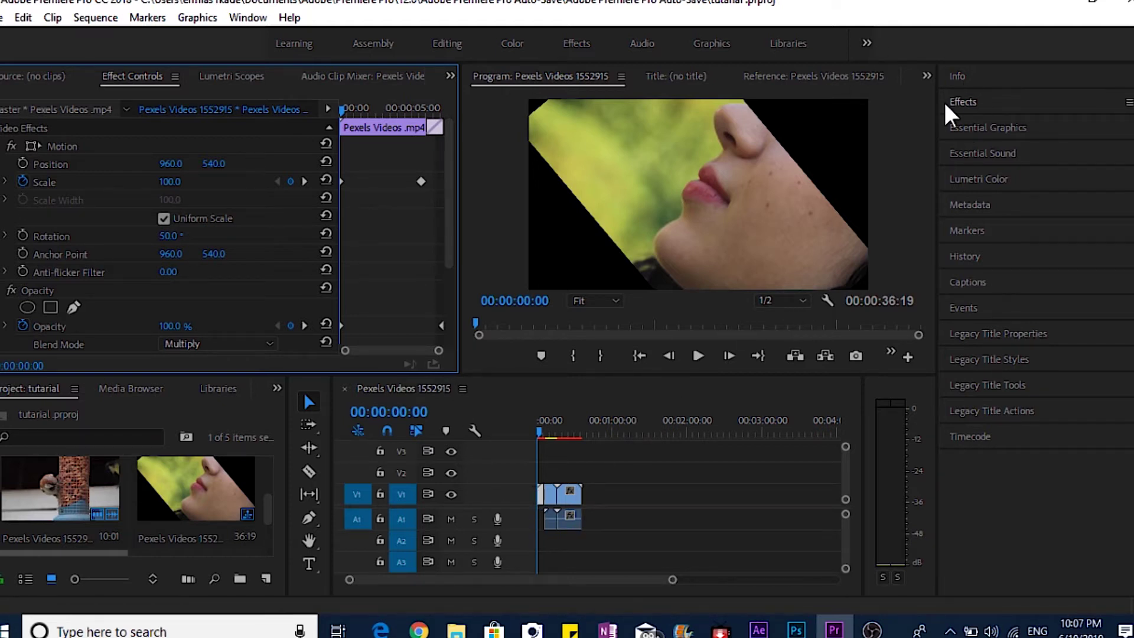
# - Open Effects, collapse Video Effects, Crossfade and Audio Transitions, and expand Video Transitions
pyautogui.click(962, 101)
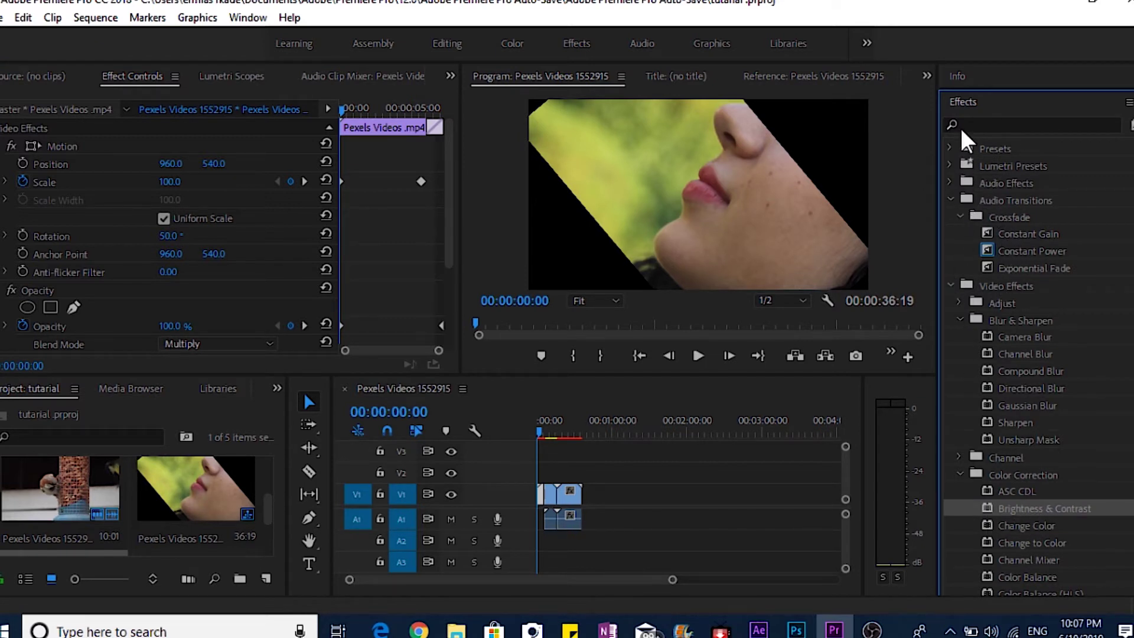
pyautogui.click(954, 285)
pyautogui.click(958, 216)
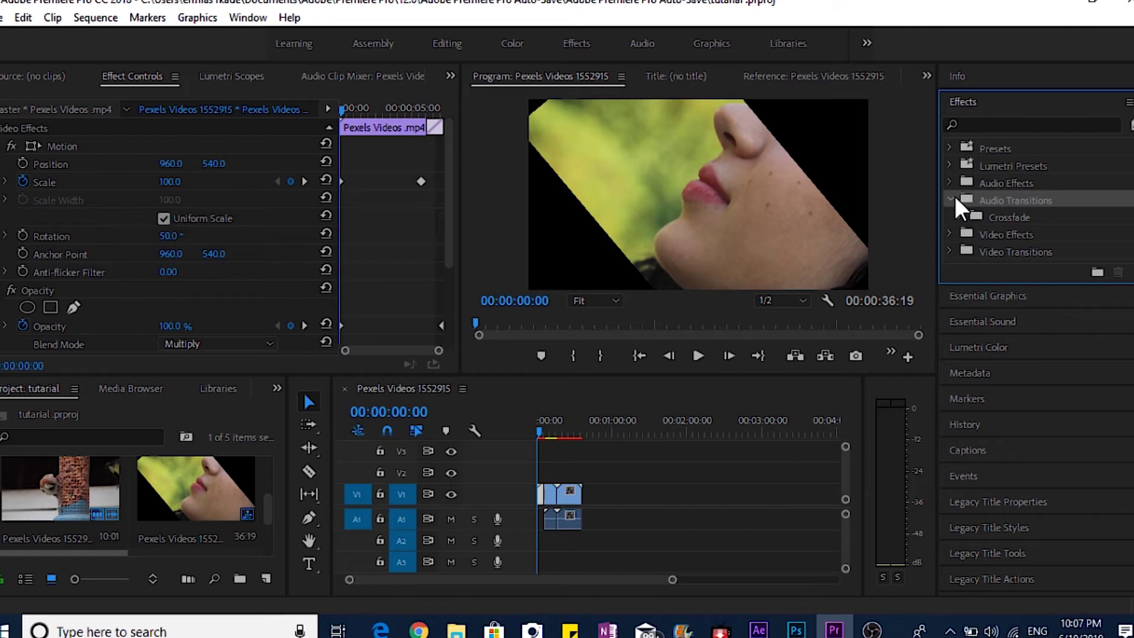
pyautogui.click(956, 197)
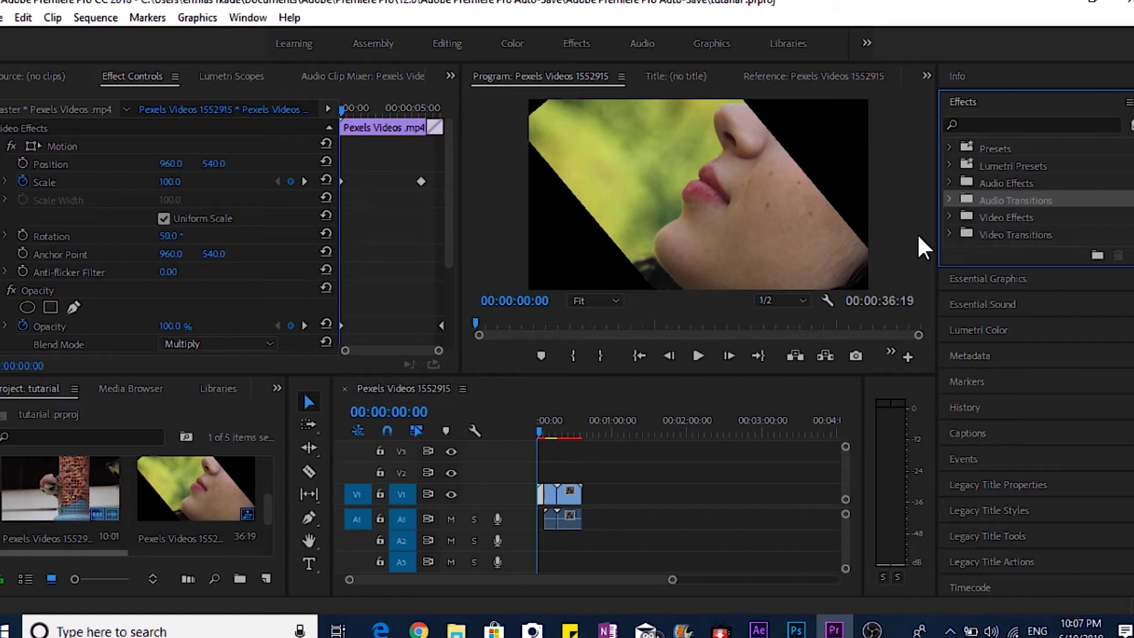
pyautogui.click(950, 234)
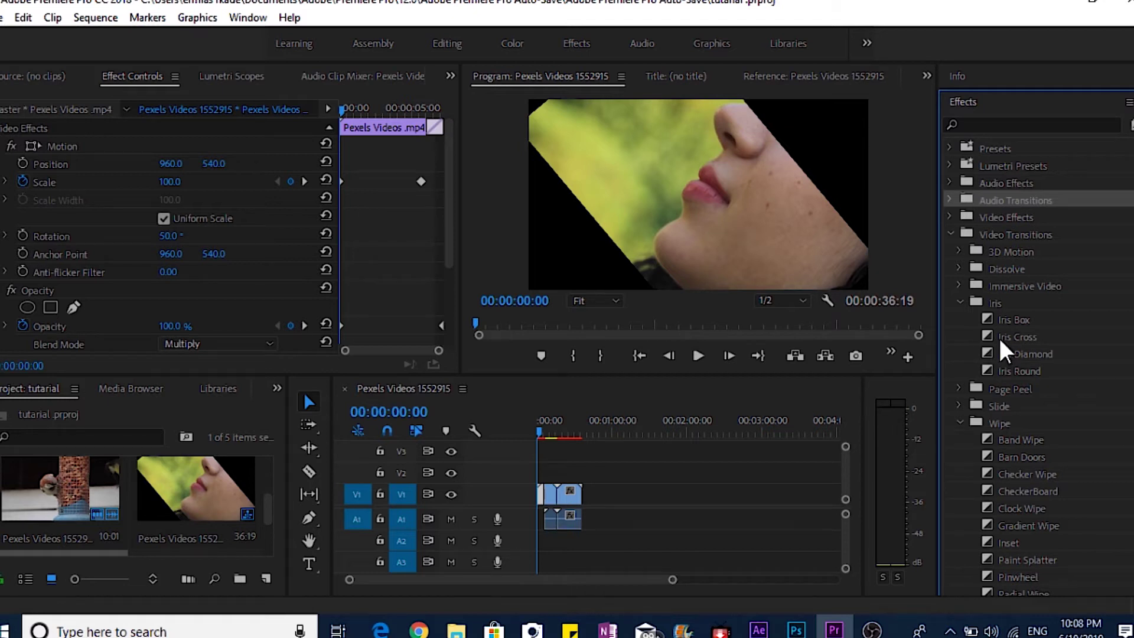
# - Drop the Iris Cross transition onto the cut between the two clips
pyautogui.moveTo(1006, 336); pyautogui.dragTo(737, 460)
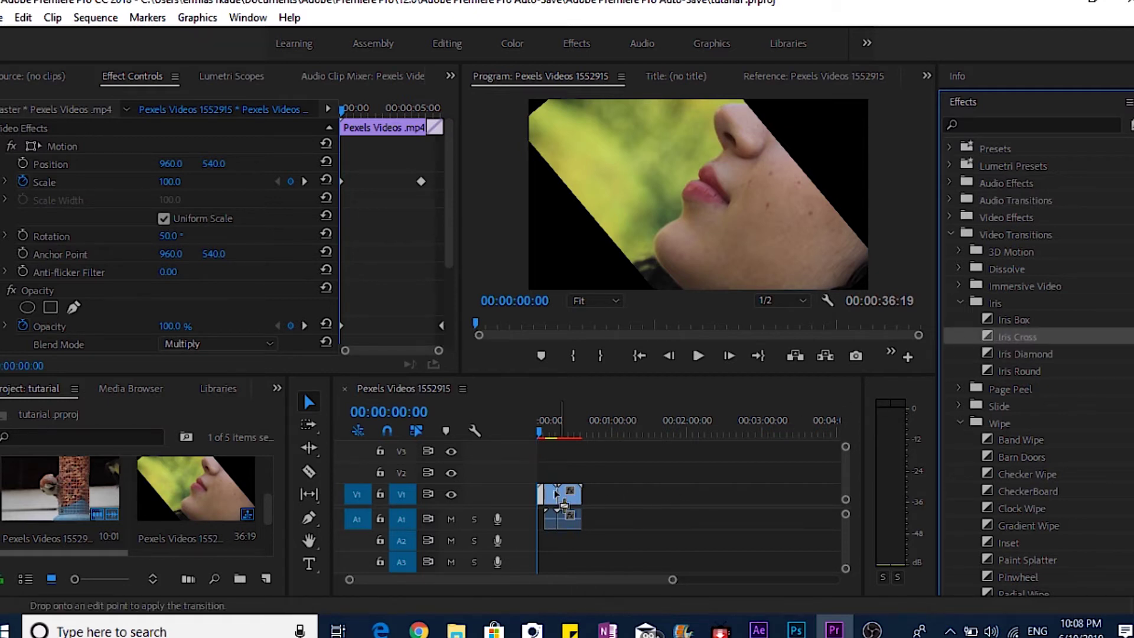
pyautogui.moveTo(555, 493); pyautogui.dragTo(555, 502)
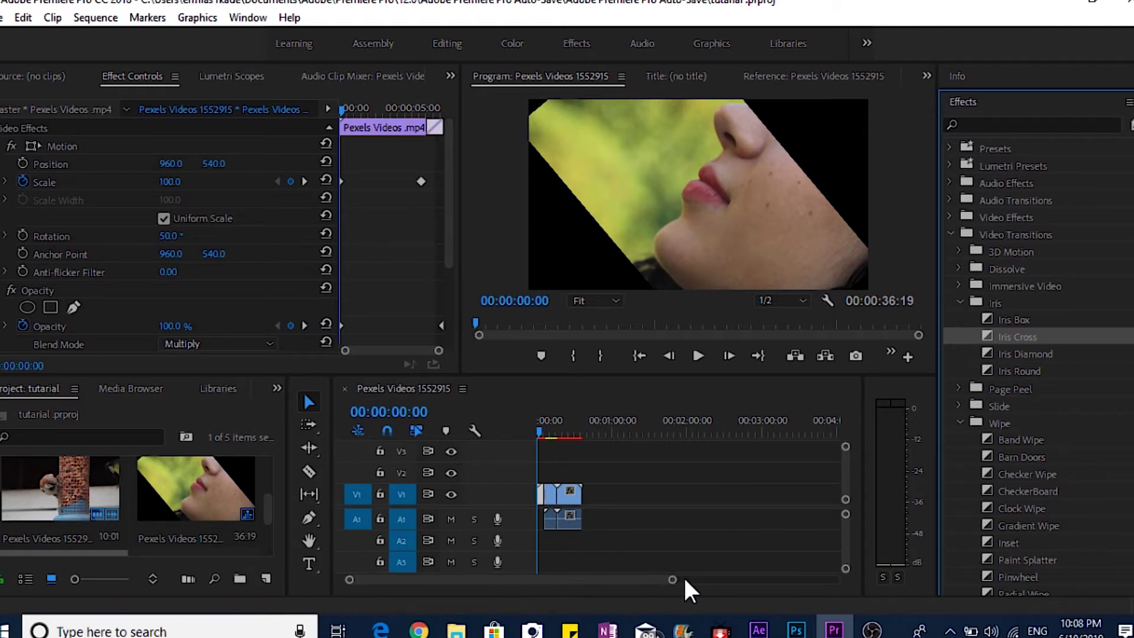
pyautogui.moveTo(674, 582); pyautogui.dragTo(580, 602)
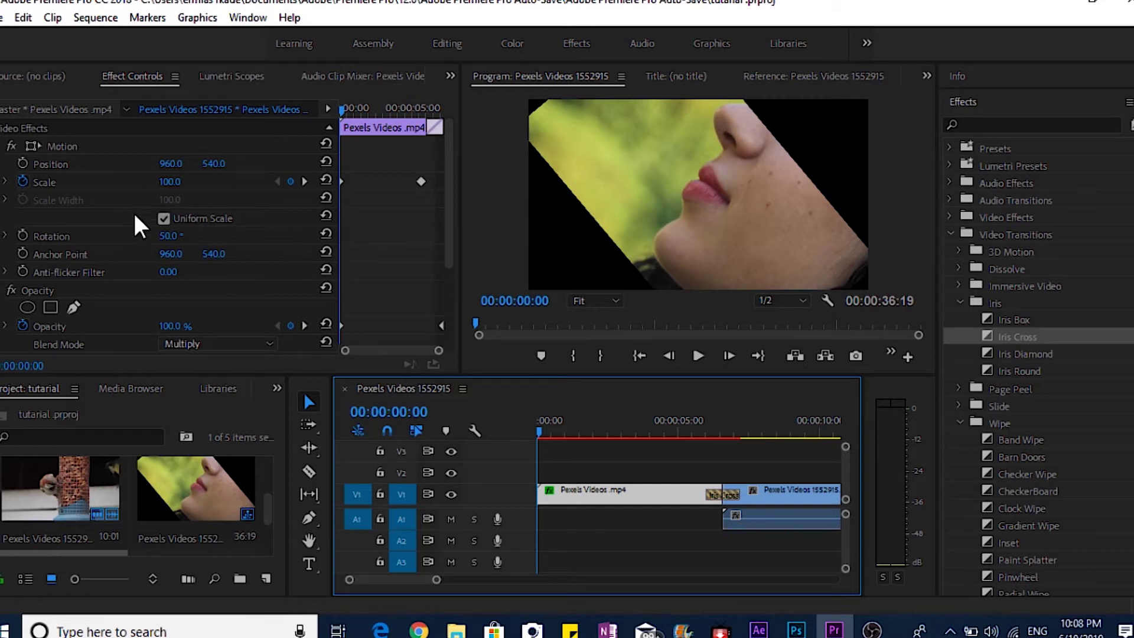
# - Reset Rotation to 0° and play back the Iris Cross transition
pyautogui.click(323, 234)
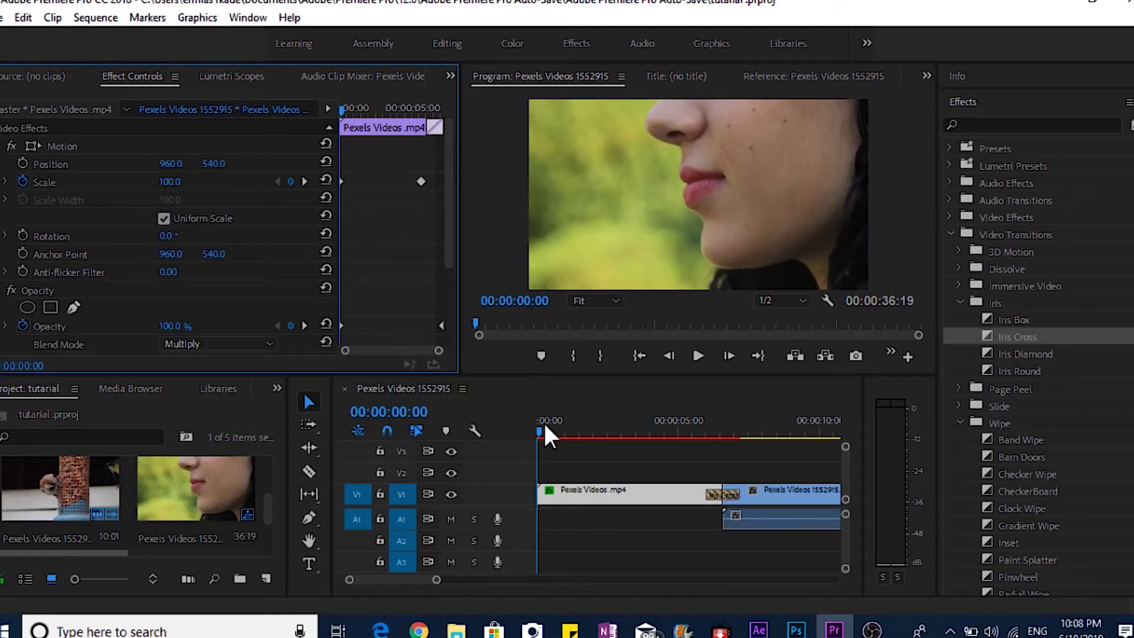
pyautogui.moveTo(558, 429); pyautogui.dragTo(706, 467)
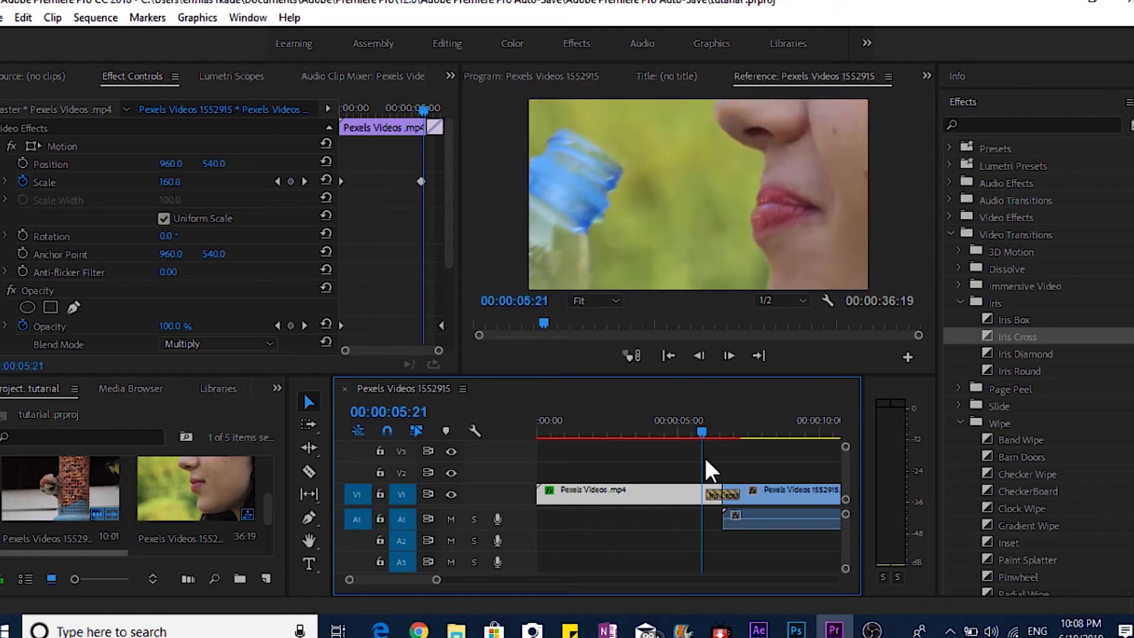
pyautogui.click(698, 357)
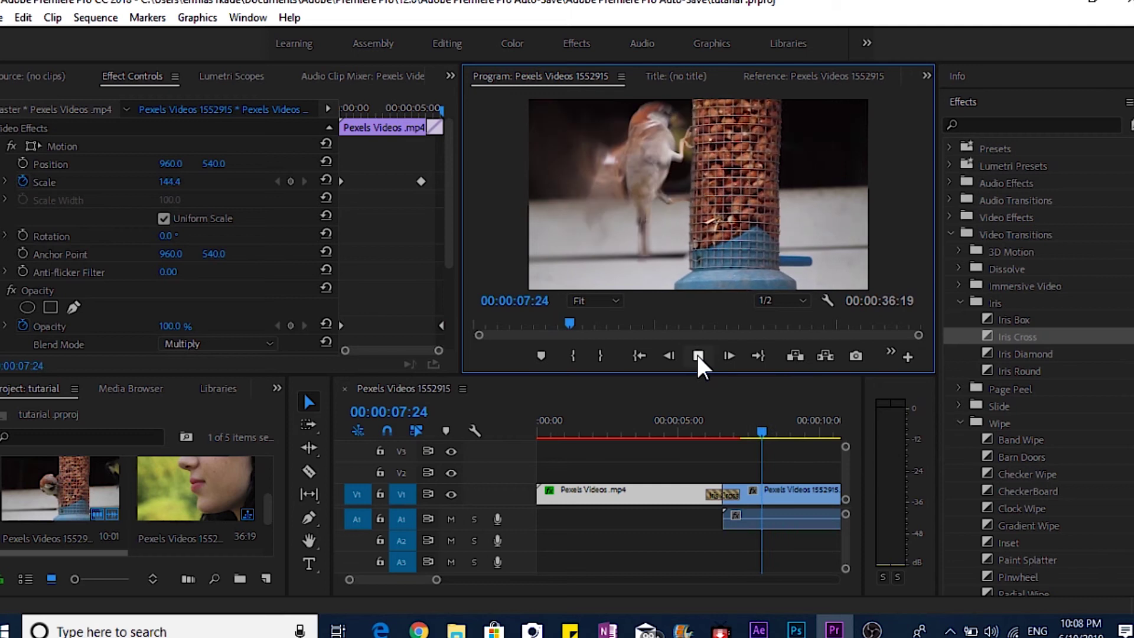
pyautogui.click(699, 358)
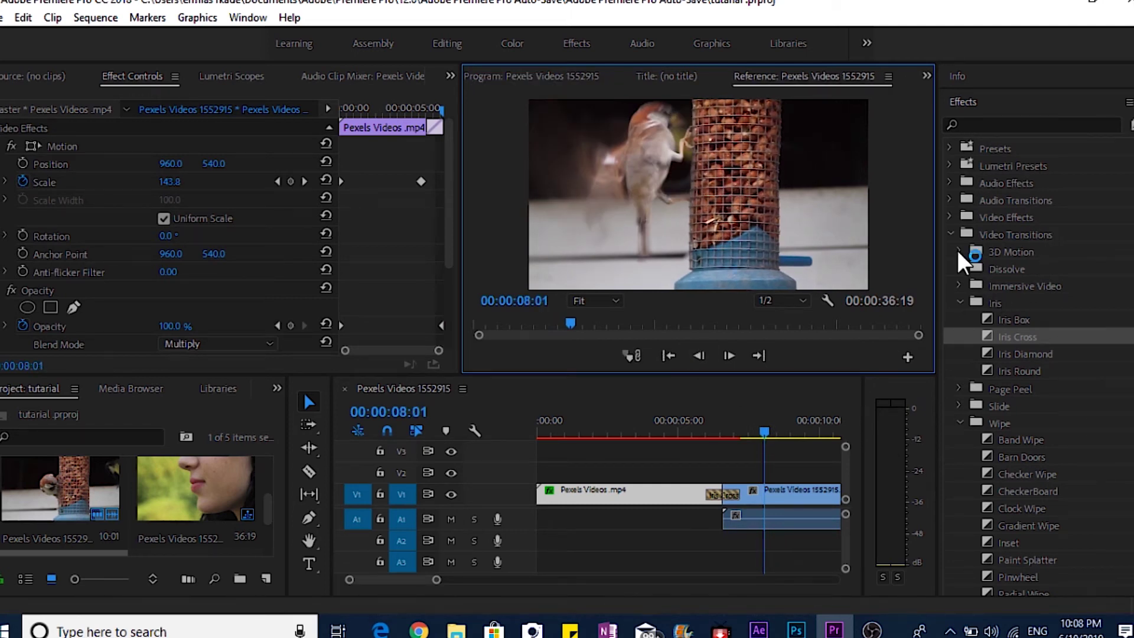
pyautogui.click(960, 252)
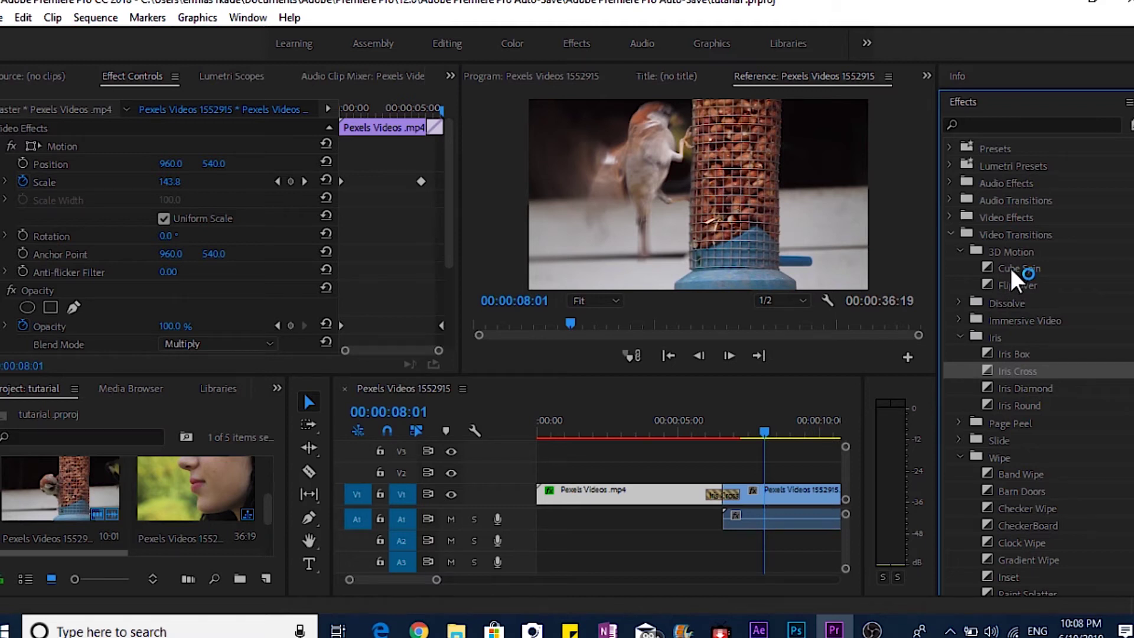
# - Swap the existing transition for 3D Motion Cube Spin and play it back from just before the cut
pyautogui.moveTo(1014, 273); pyautogui.dragTo(726, 495)
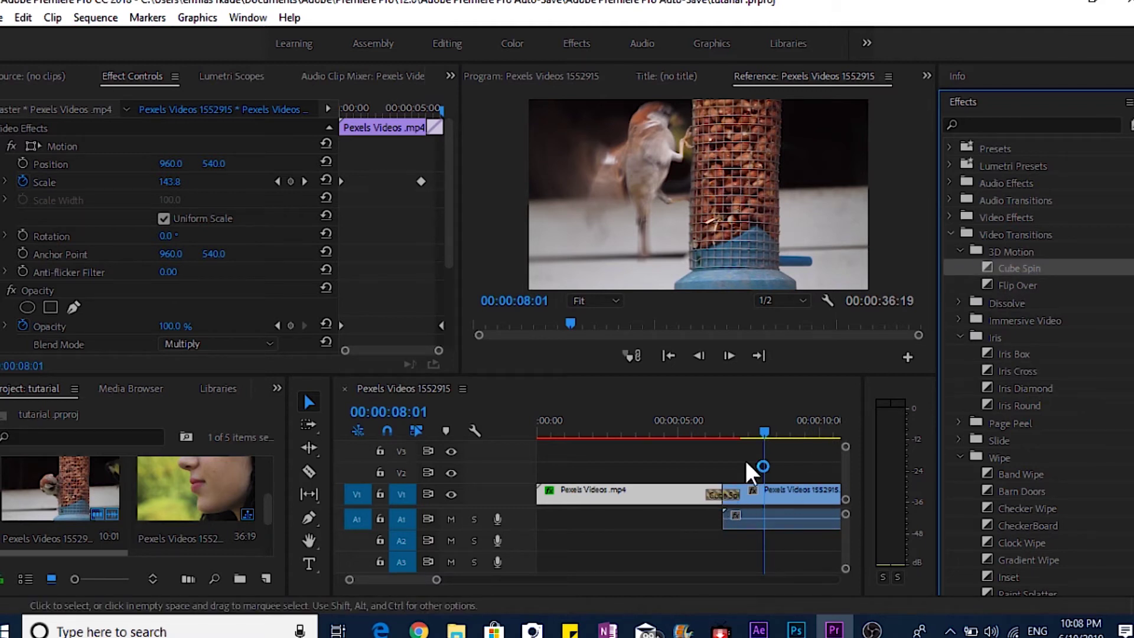
pyautogui.moveTo(768, 432); pyautogui.dragTo(700, 475)
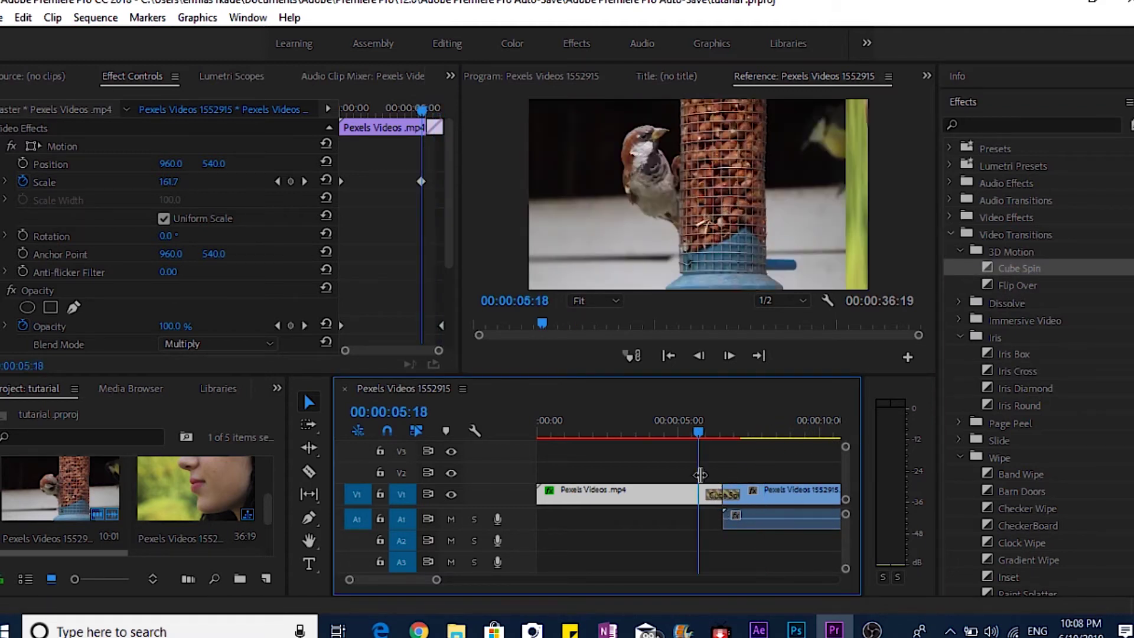
pyautogui.click(699, 355)
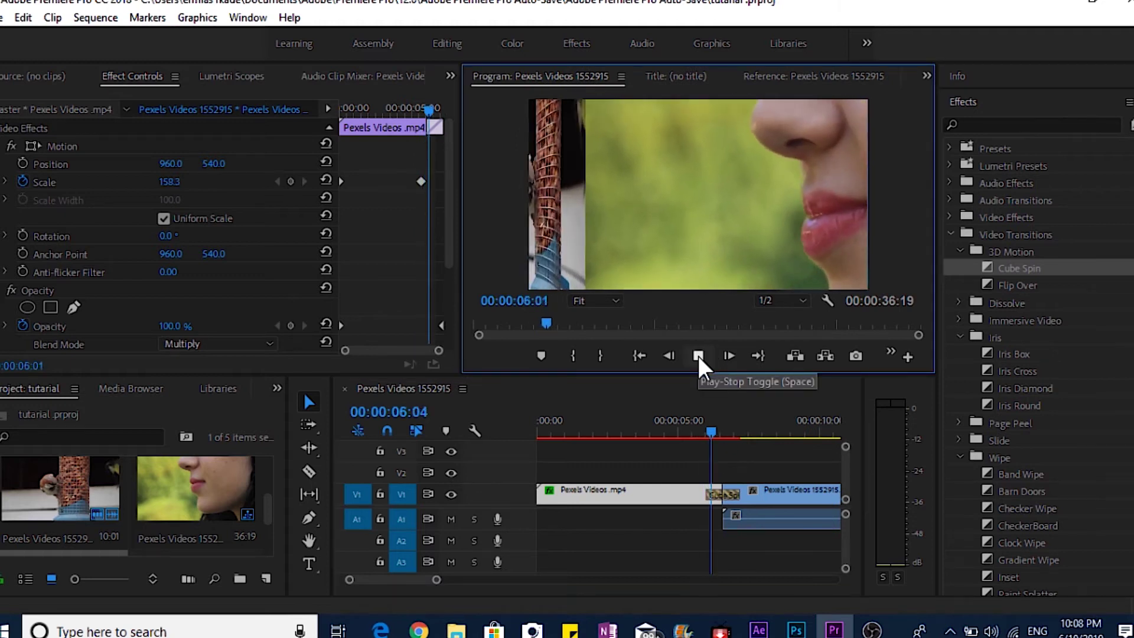
pyautogui.click(814, 76)
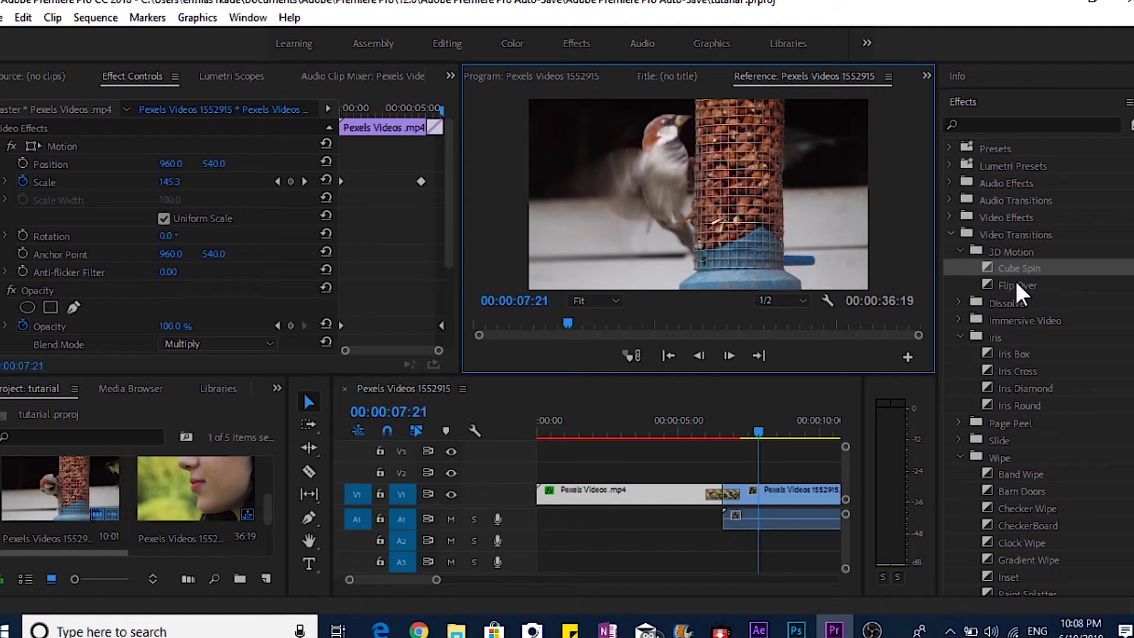
pyautogui.moveTo(762, 434); pyautogui.dragTo(705, 436)
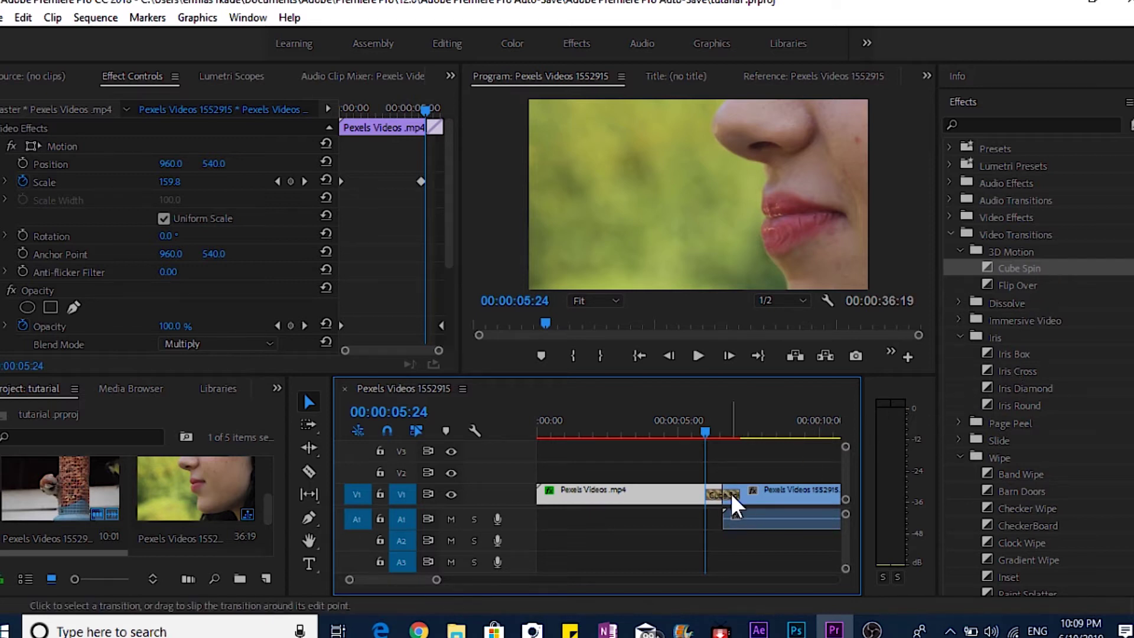
# - Drop Flip Over onto the cut between the clips and play it back
pyautogui.moveTo(1026, 291); pyautogui.dragTo(720, 501)
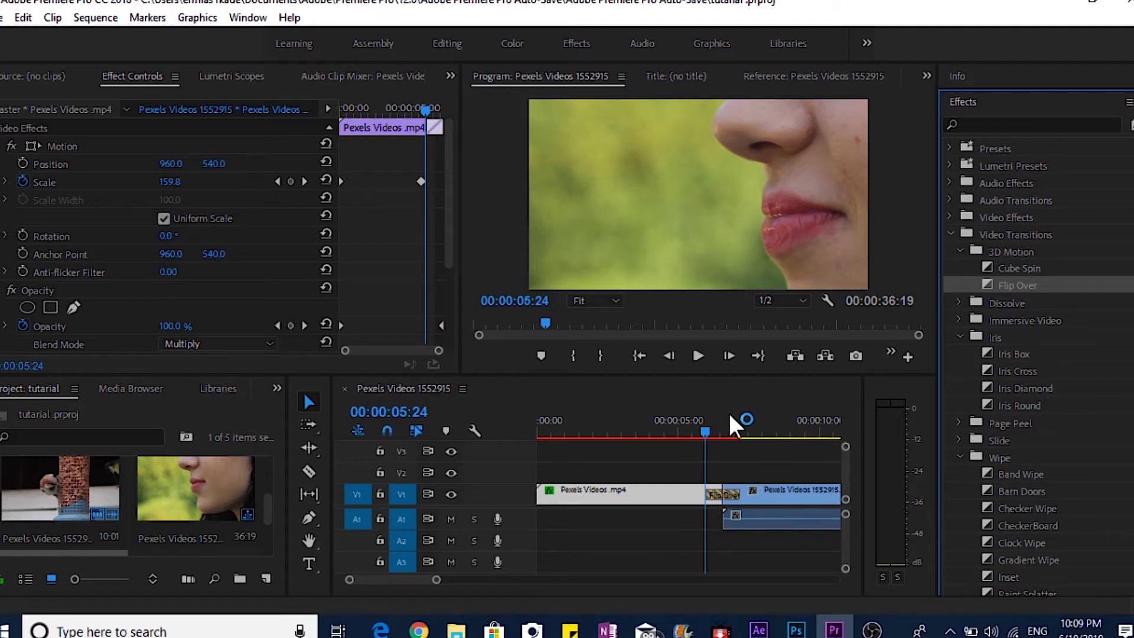
pyautogui.click(698, 356)
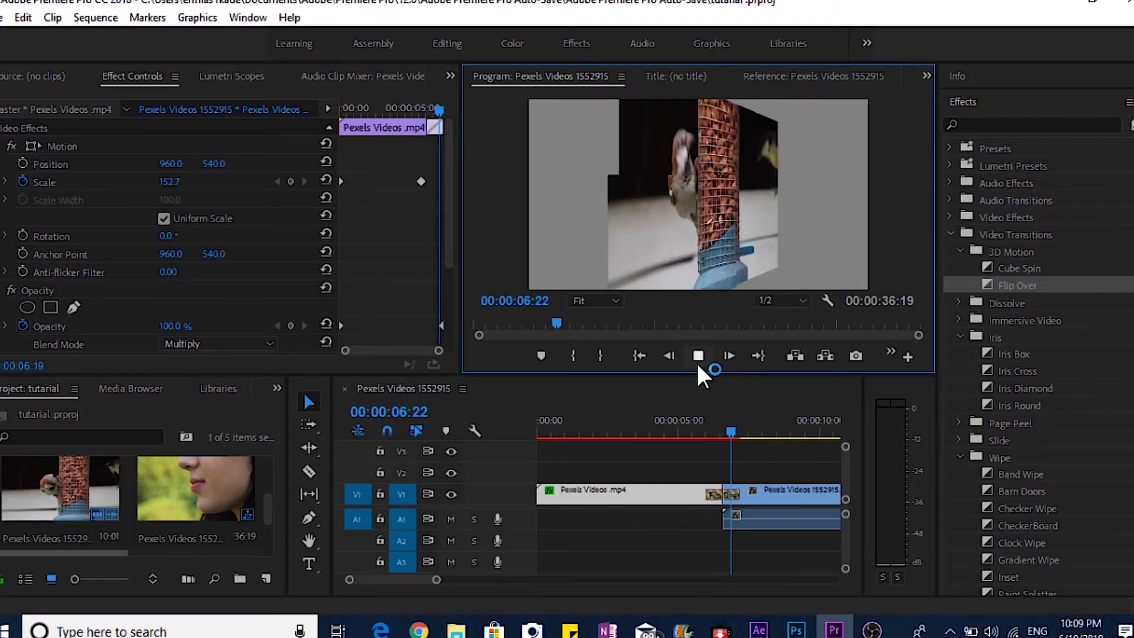
pyautogui.click(699, 355)
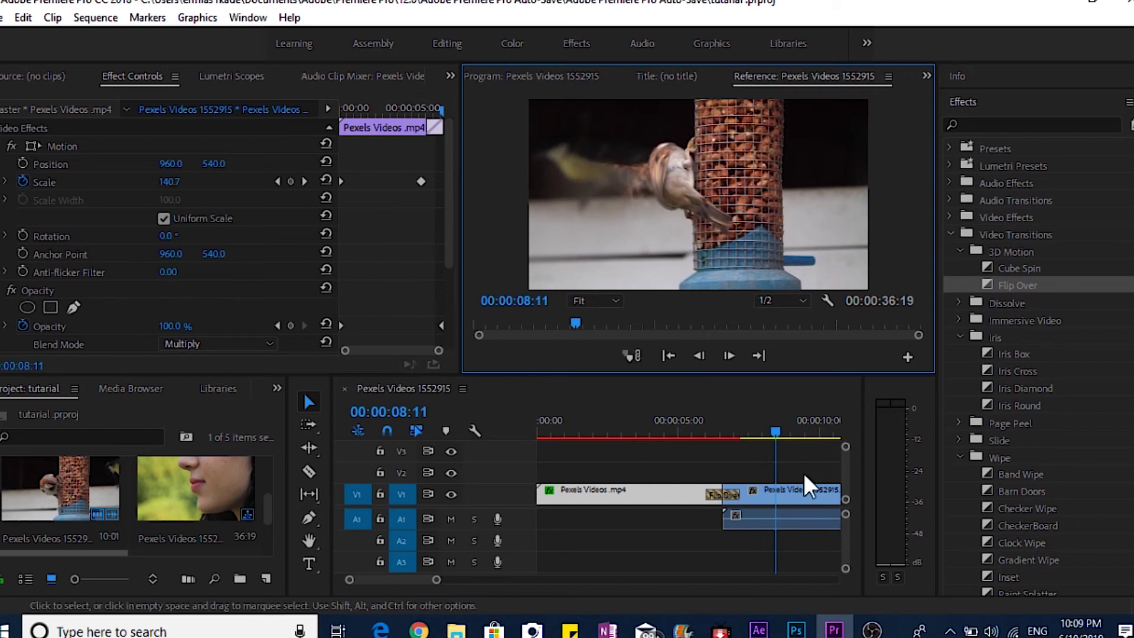
# - Return the playhead to about 5 seconds and switch the Effects list from Video Transitions to Audio Transitions, showing Crossfade
pyautogui.moveTo(778, 438); pyautogui.dragTo(693, 475)
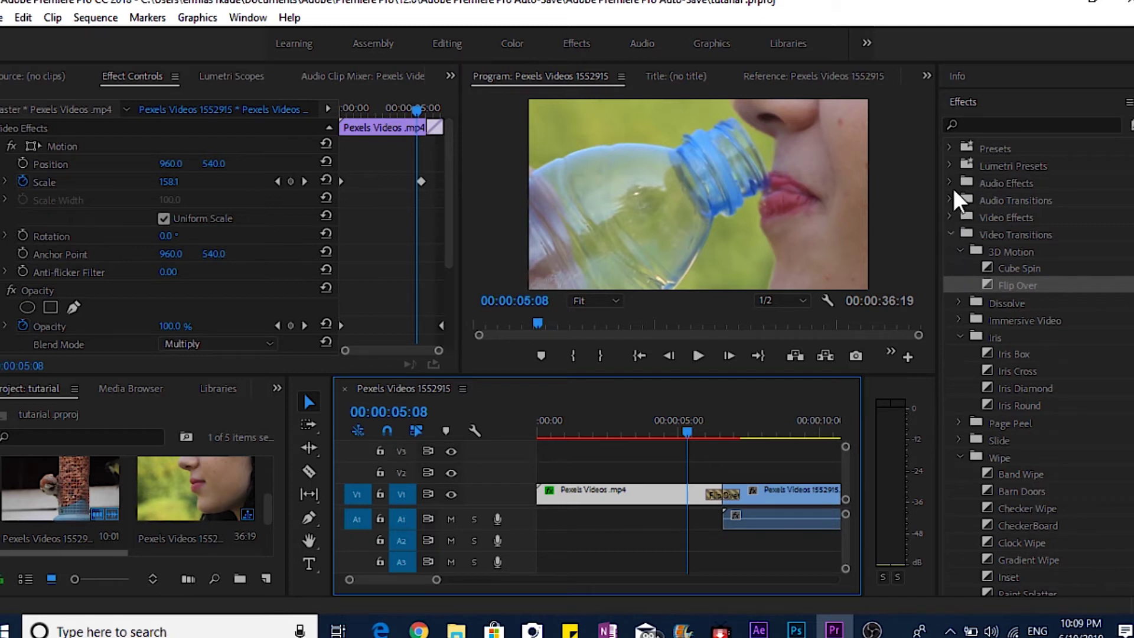
pyautogui.click(951, 235)
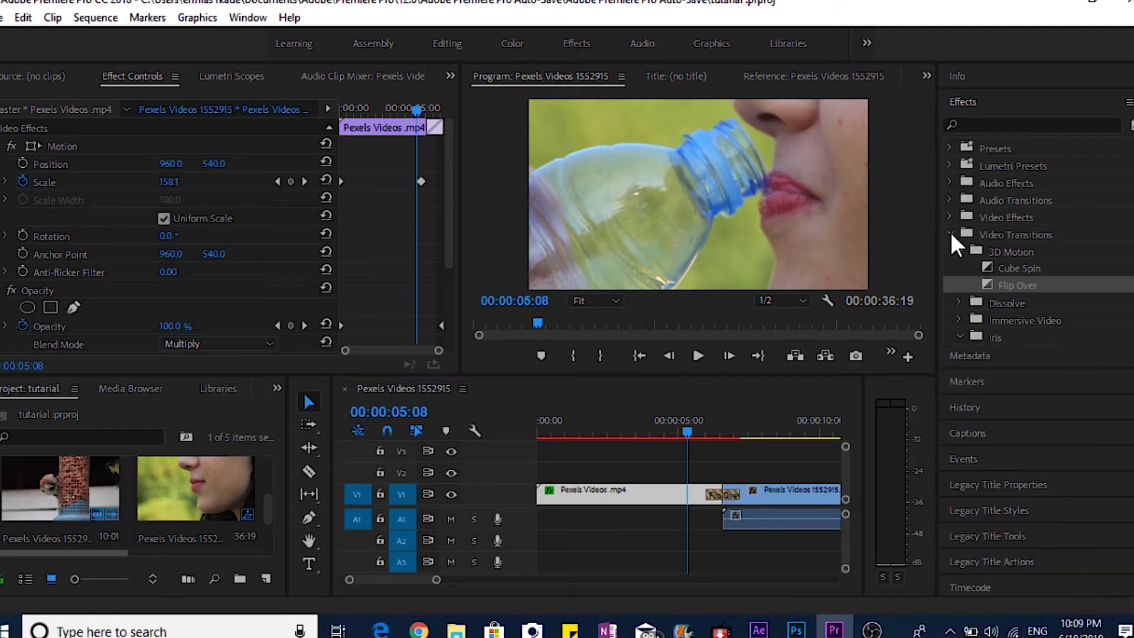
pyautogui.click(951, 201)
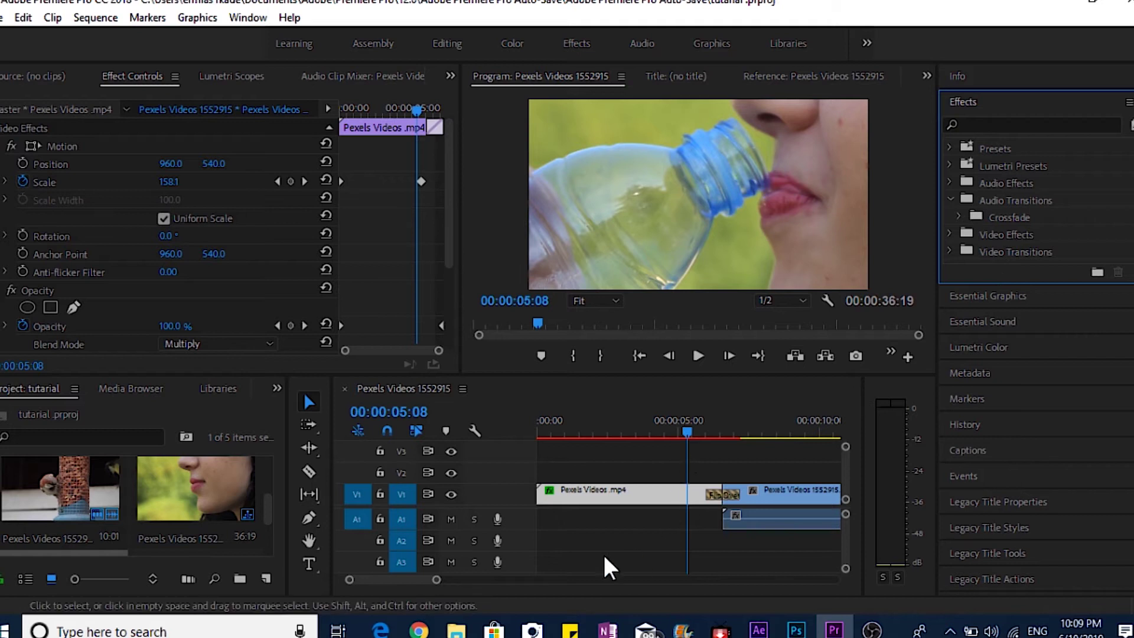
# - Razor the bird clip on V1/A1 at 09:16 and again at 12:11
pyautogui.moveTo(435, 585); pyautogui.dragTo(522, 585)
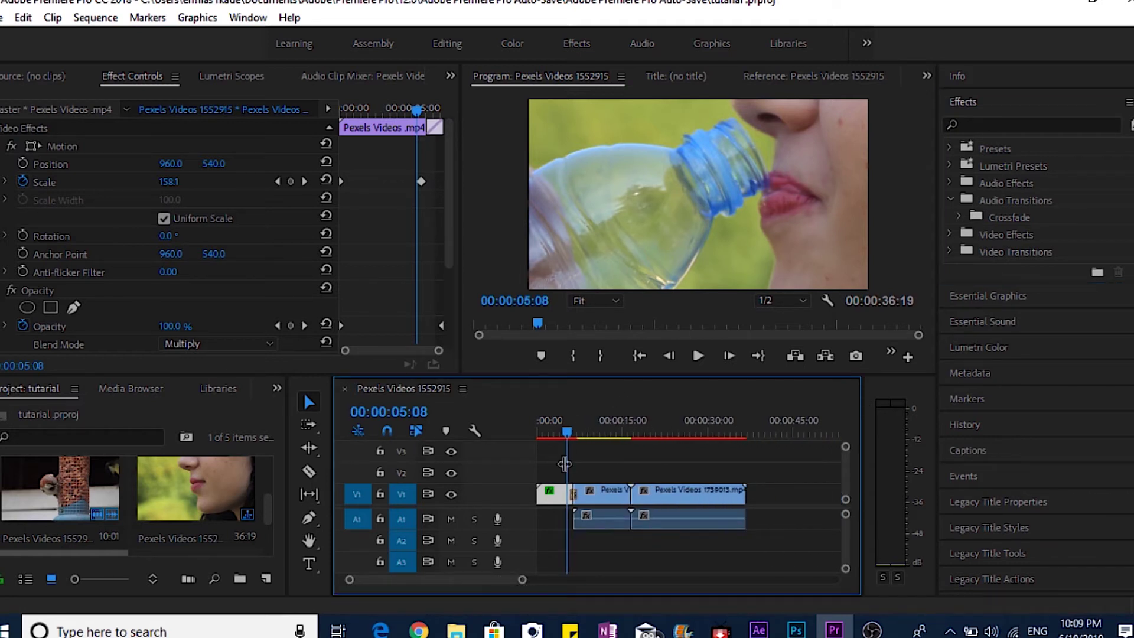
pyautogui.moveTo(571, 442); pyautogui.dragTo(591, 450)
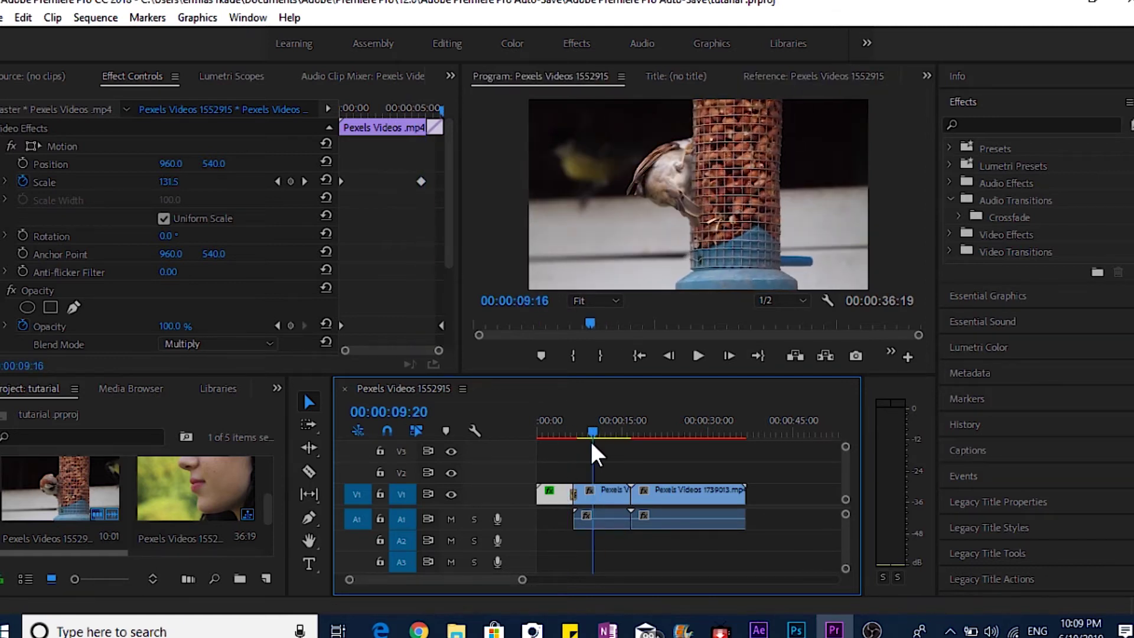
pyautogui.click(308, 471)
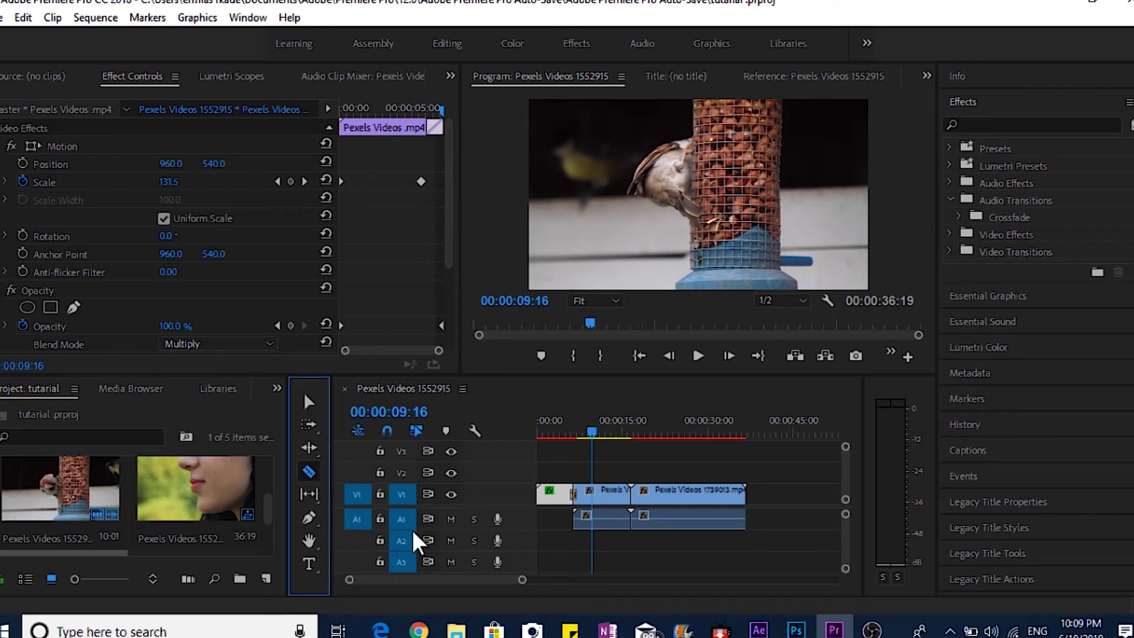
pyautogui.click(593, 520)
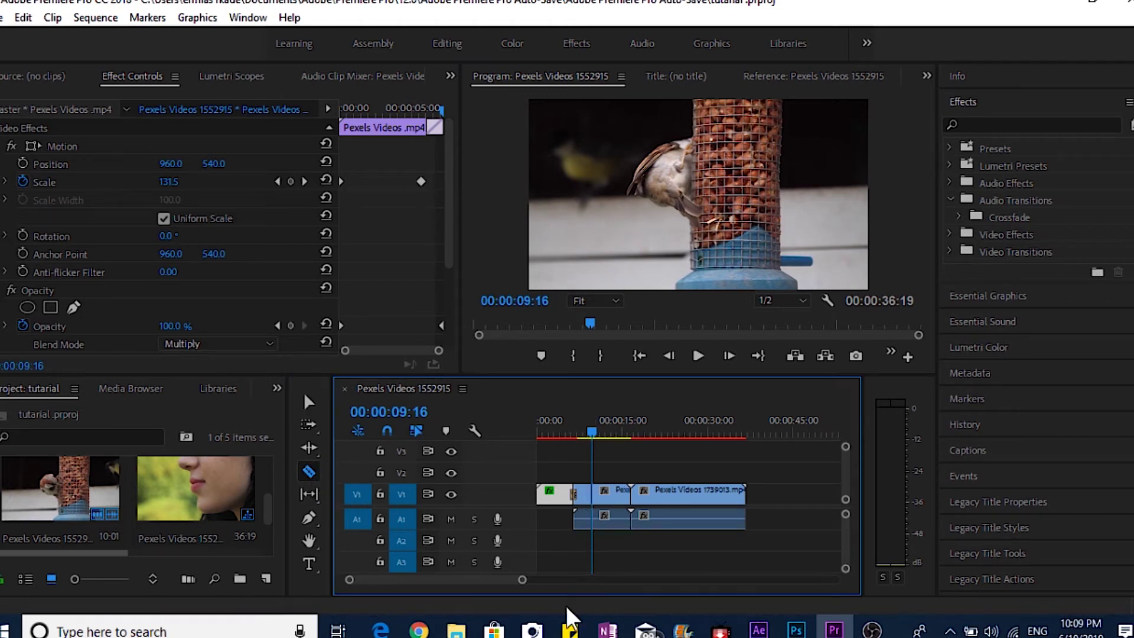
pyautogui.click(699, 357)
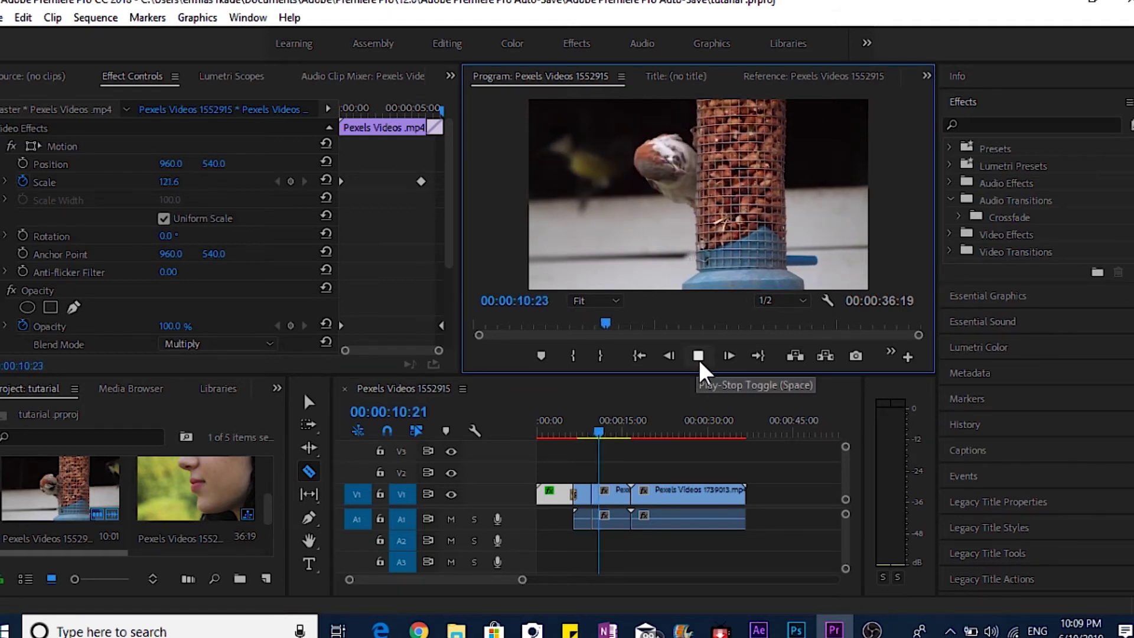
pyautogui.click(699, 357)
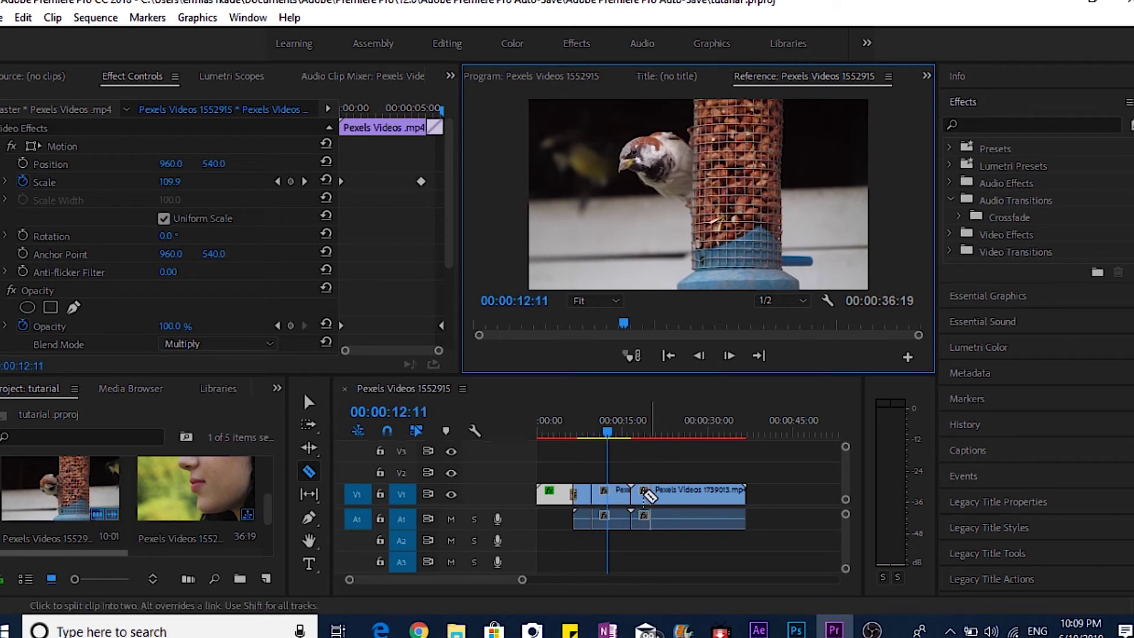
pyautogui.click(606, 524)
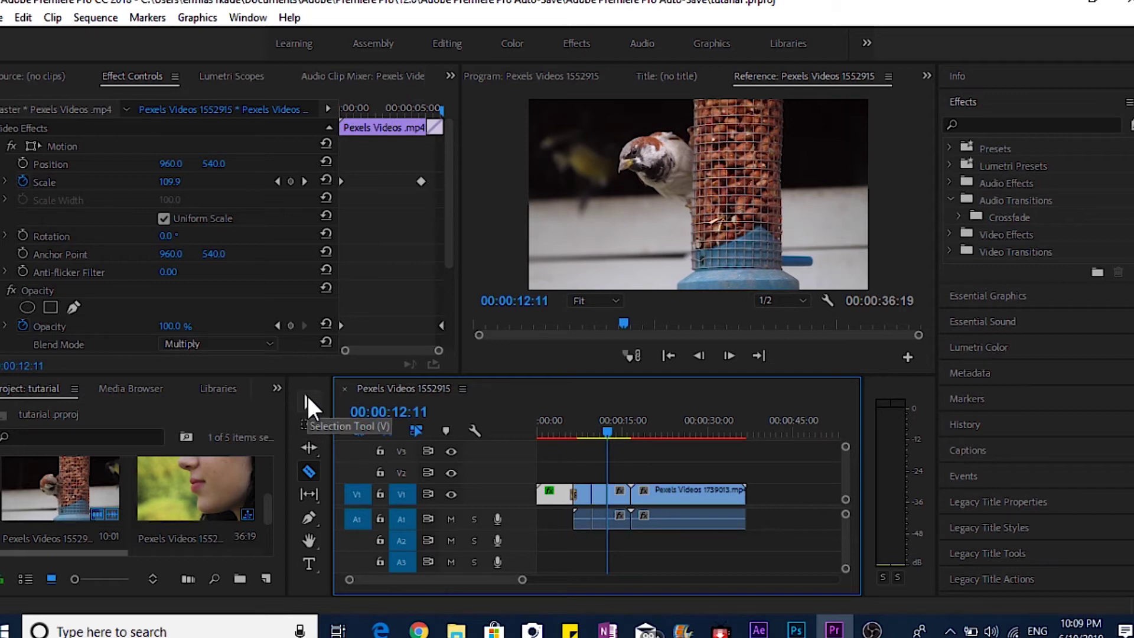
# - Ripple-delete the short section between the cuts and check the edit at 09:01
pyautogui.click(309, 405)
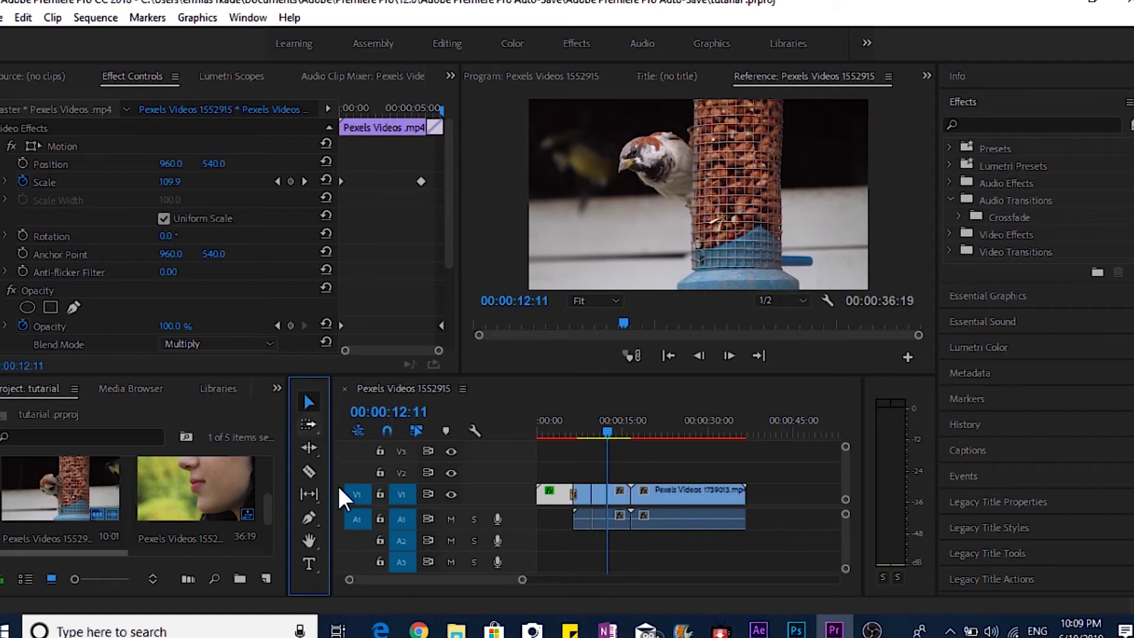
pyautogui.click(598, 519)
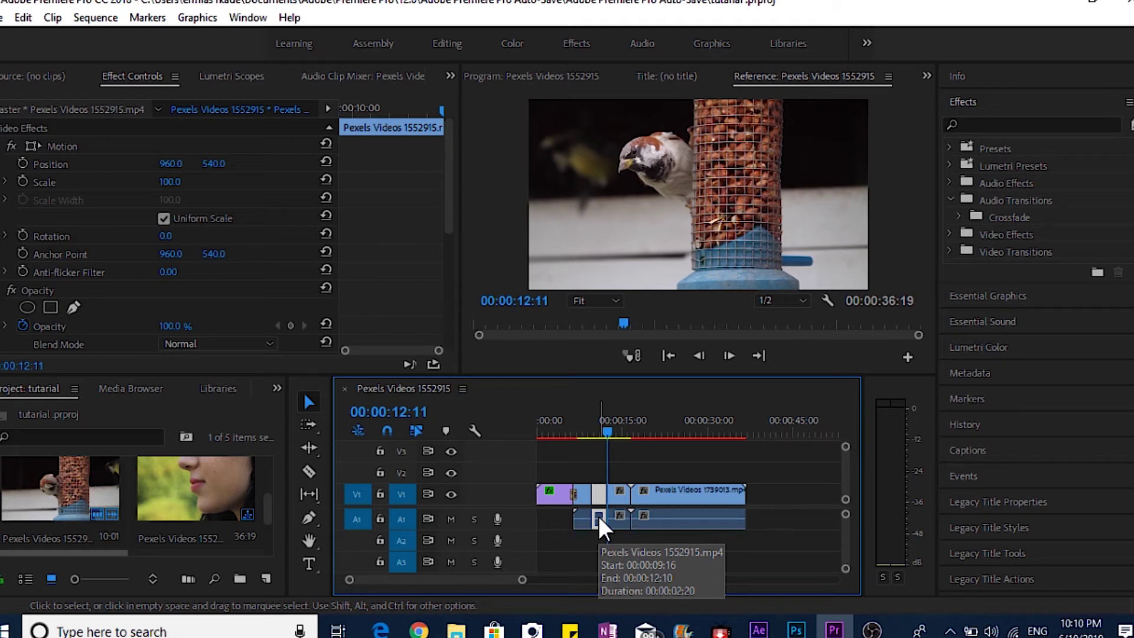
pyautogui.rightClick(598, 512)
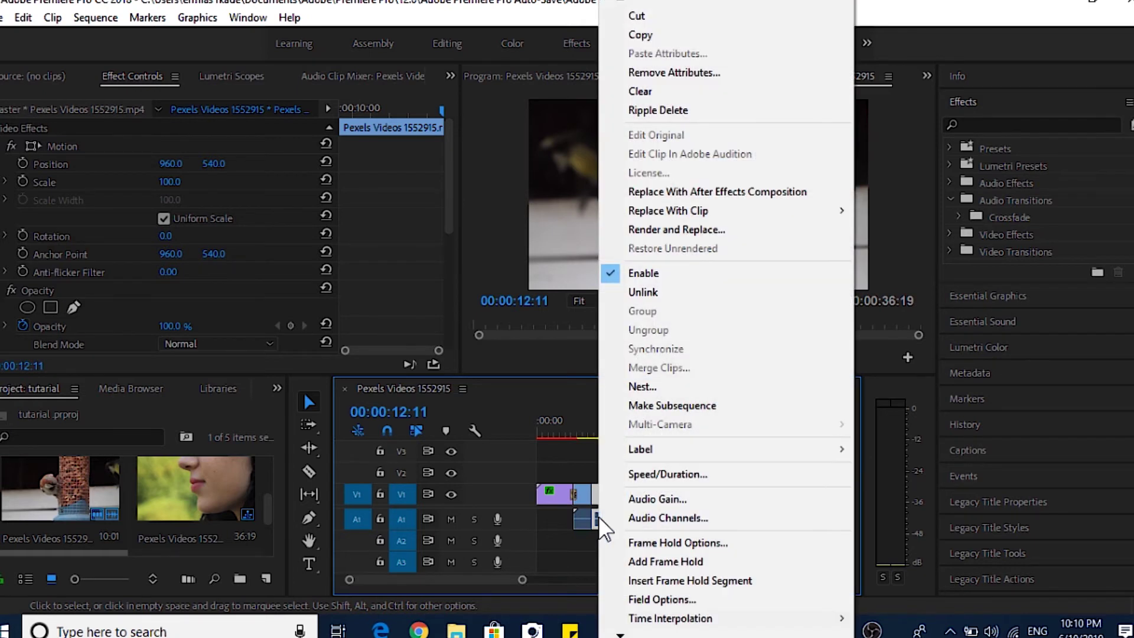
pyautogui.click(651, 108)
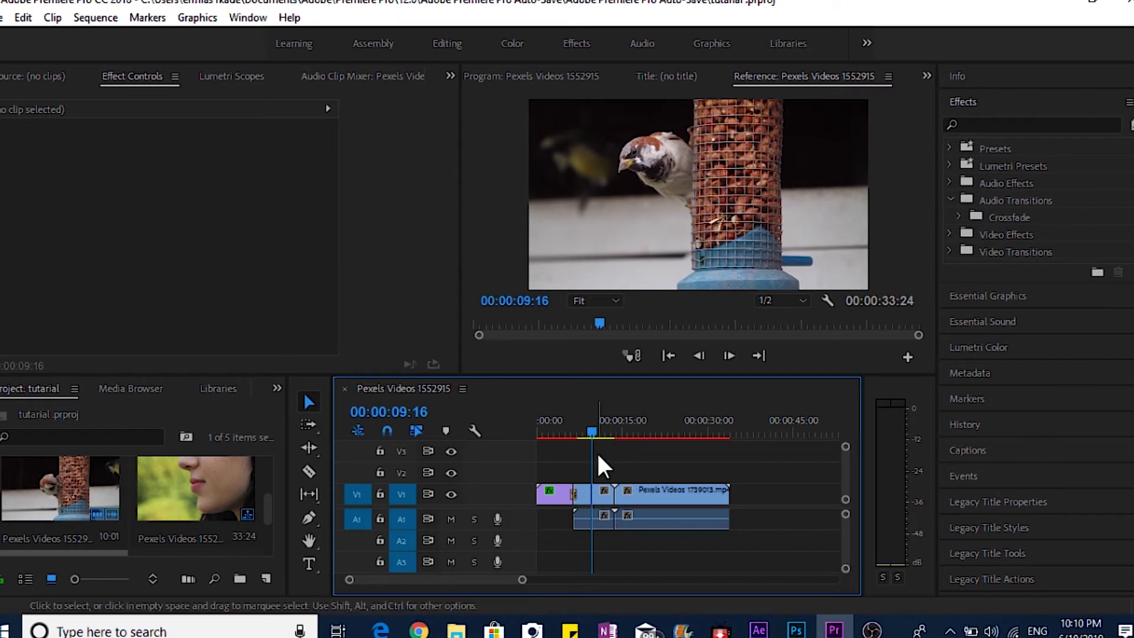
pyautogui.click(590, 427)
pyautogui.click(586, 427)
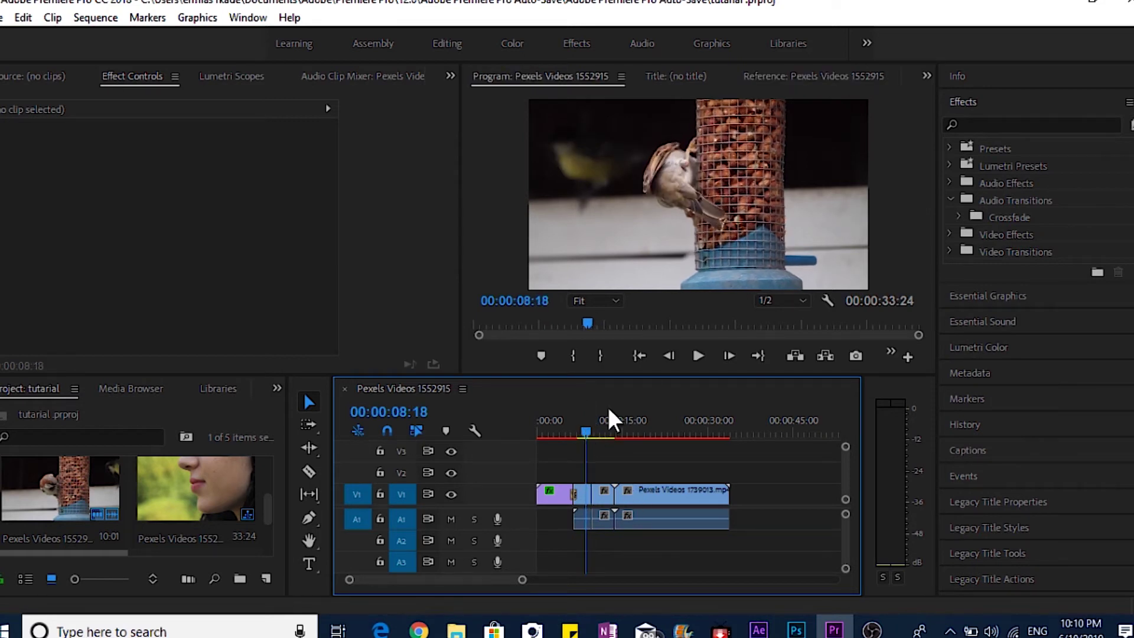
pyautogui.moveTo(589, 427); pyautogui.dragTo(592, 429)
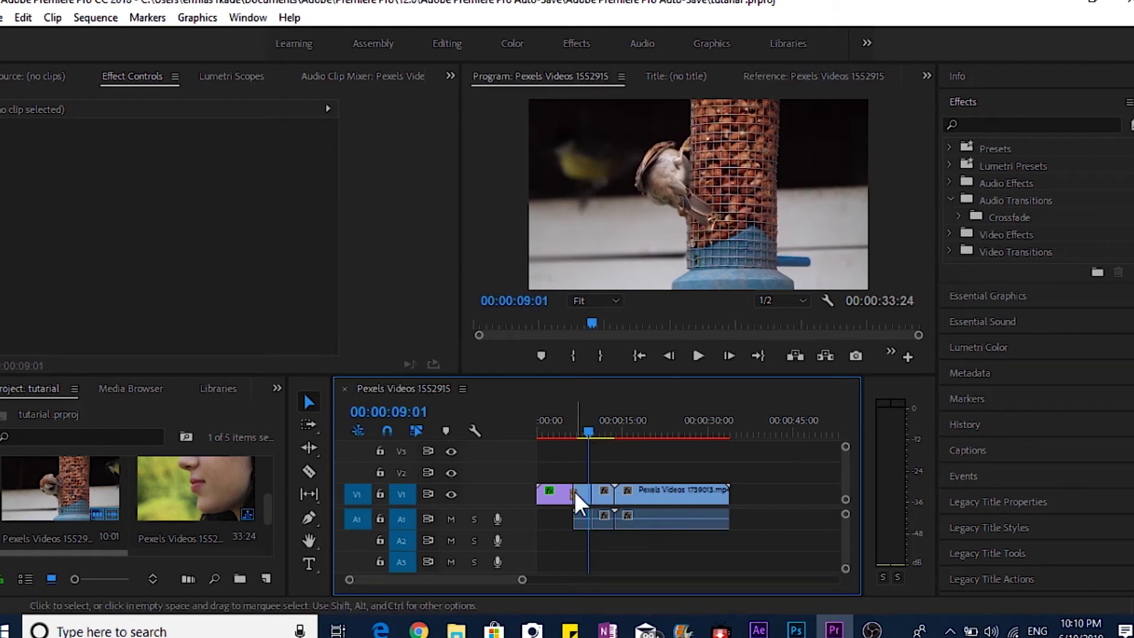
# - Undo, then delete the short section and ripple-delete the leftover gap, shortening the sequence to 33:24
pyautogui.hotkey('ctrl', 'z')
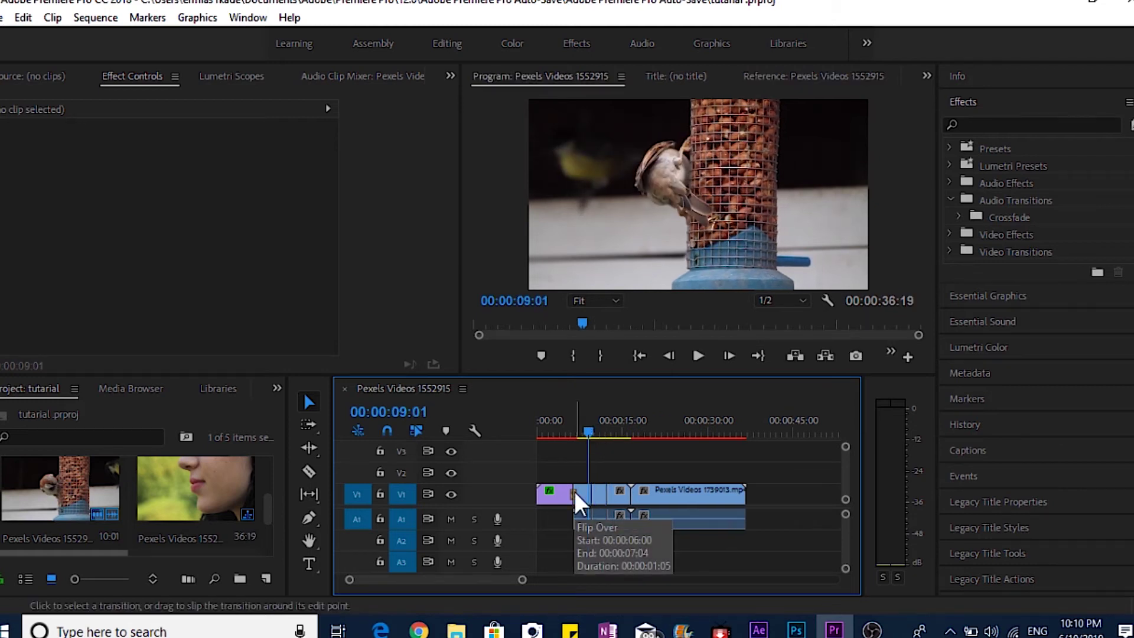
pyautogui.click(603, 517)
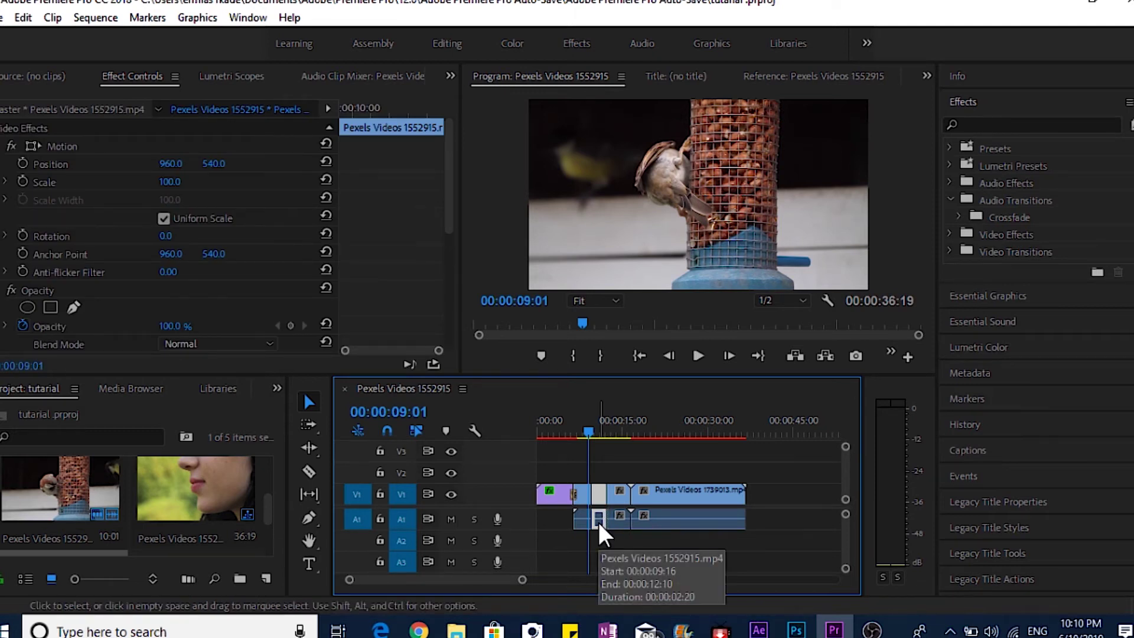
pyautogui.press('Delete')
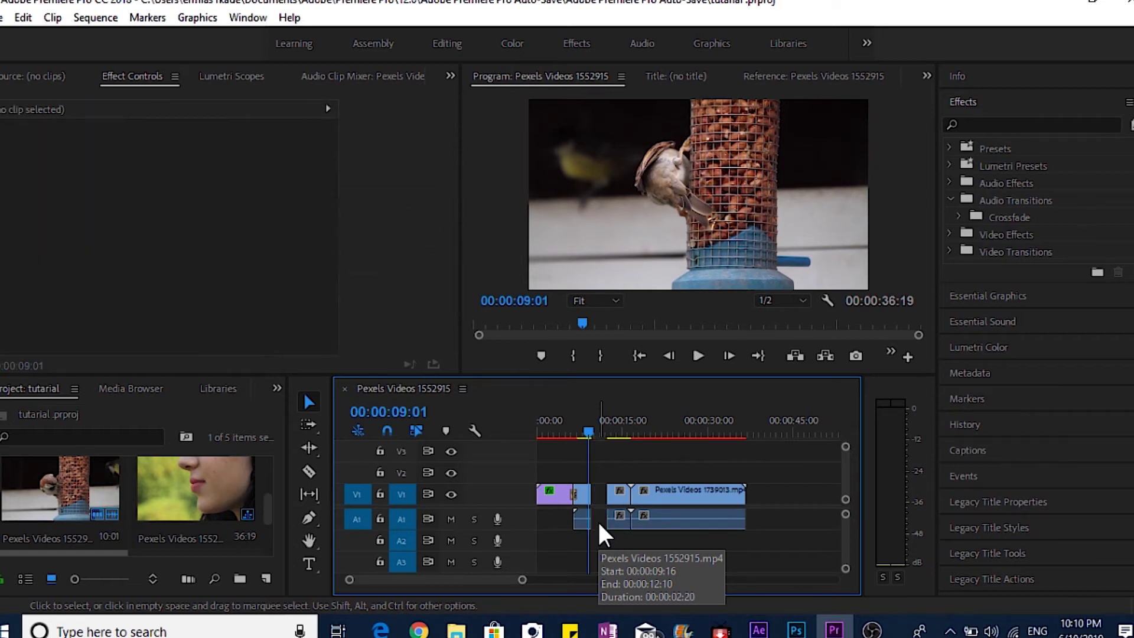
pyautogui.rightClick(598, 522)
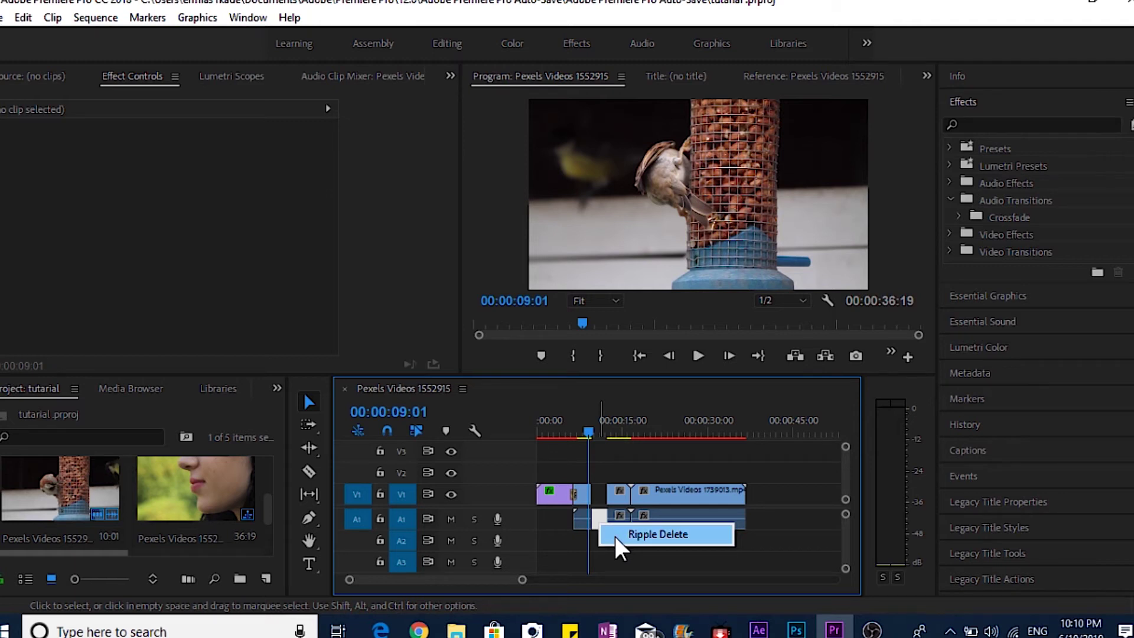
pyautogui.click(642, 532)
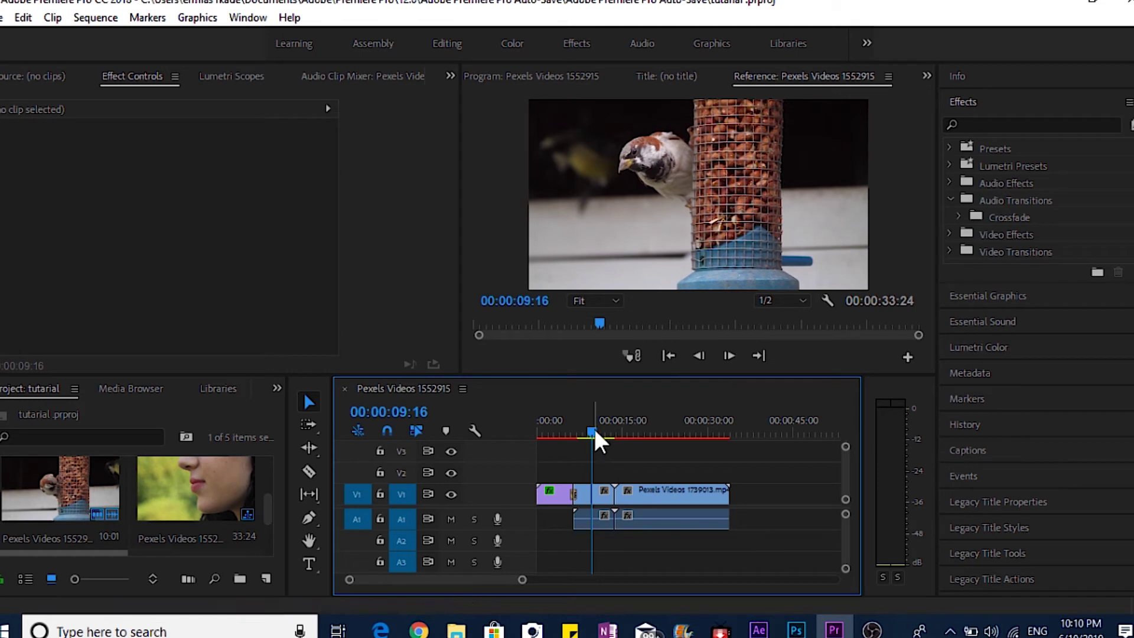
pyautogui.moveTo(595, 431); pyautogui.dragTo(611, 430)
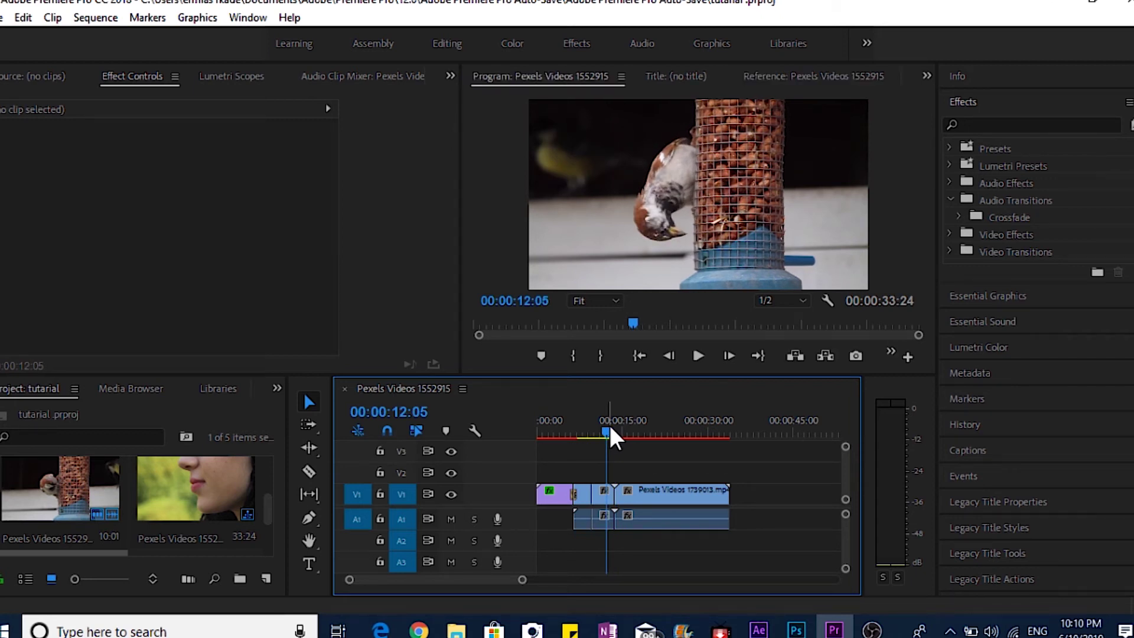
pyautogui.moveTo(603, 436); pyautogui.dragTo(607, 428)
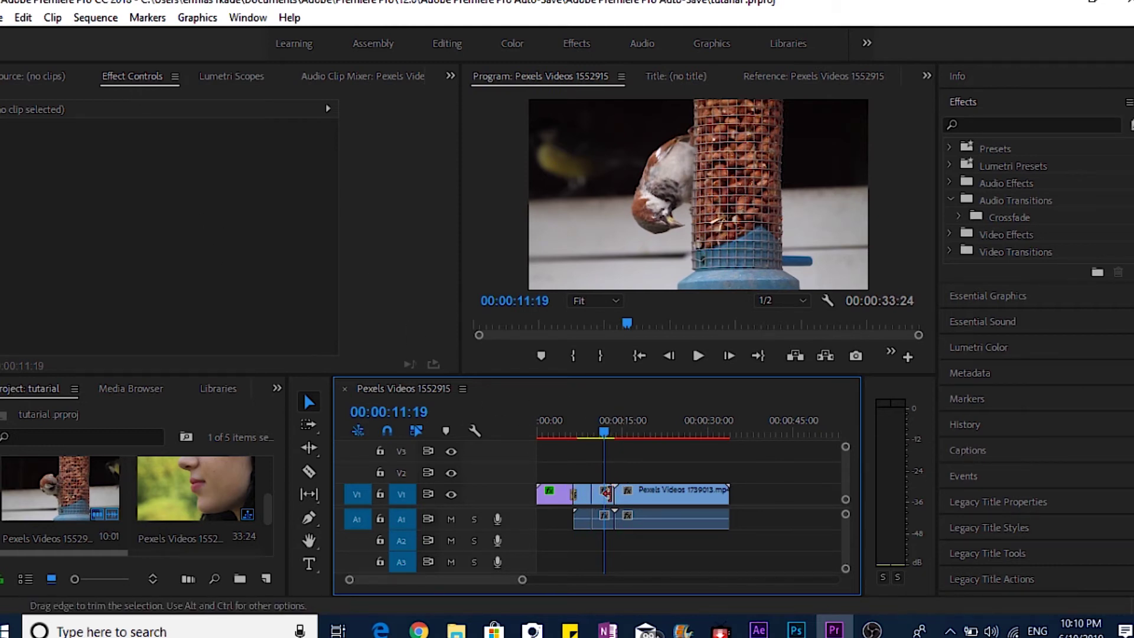
pyautogui.click(605, 499)
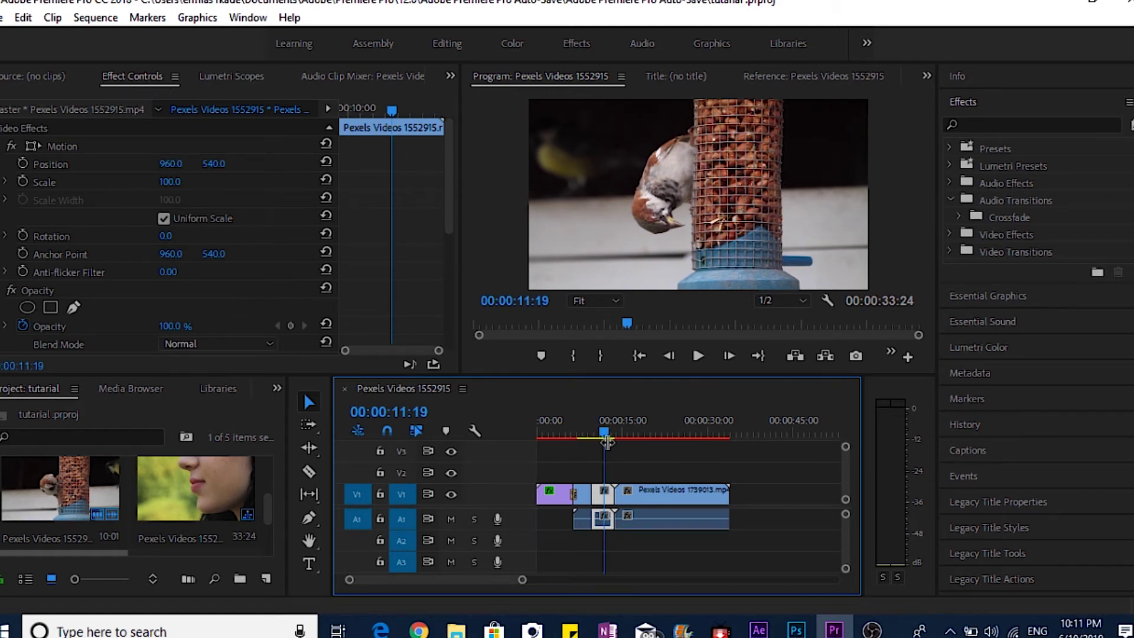
pyautogui.click(672, 496)
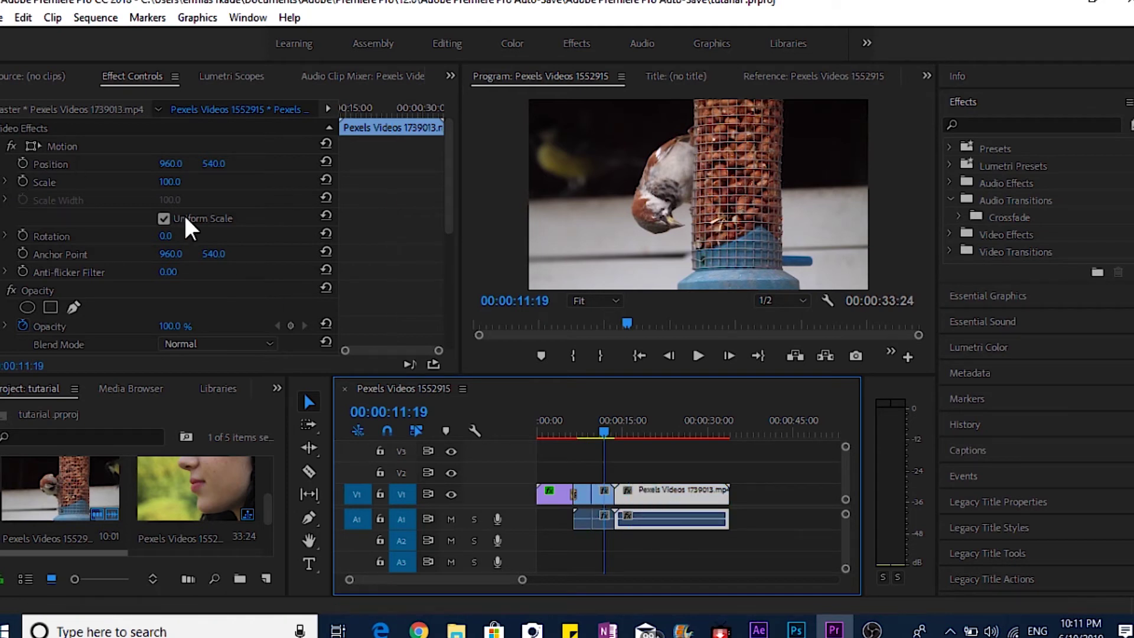
pyautogui.scroll(-1, 264, 250)
pyautogui.scroll(-1, 264, 249)
pyautogui.scroll(2, 263, 249)
# - Save the project and apply Camera Blur from Video Effects to the bird clip on V1
pyautogui.click(952, 234)
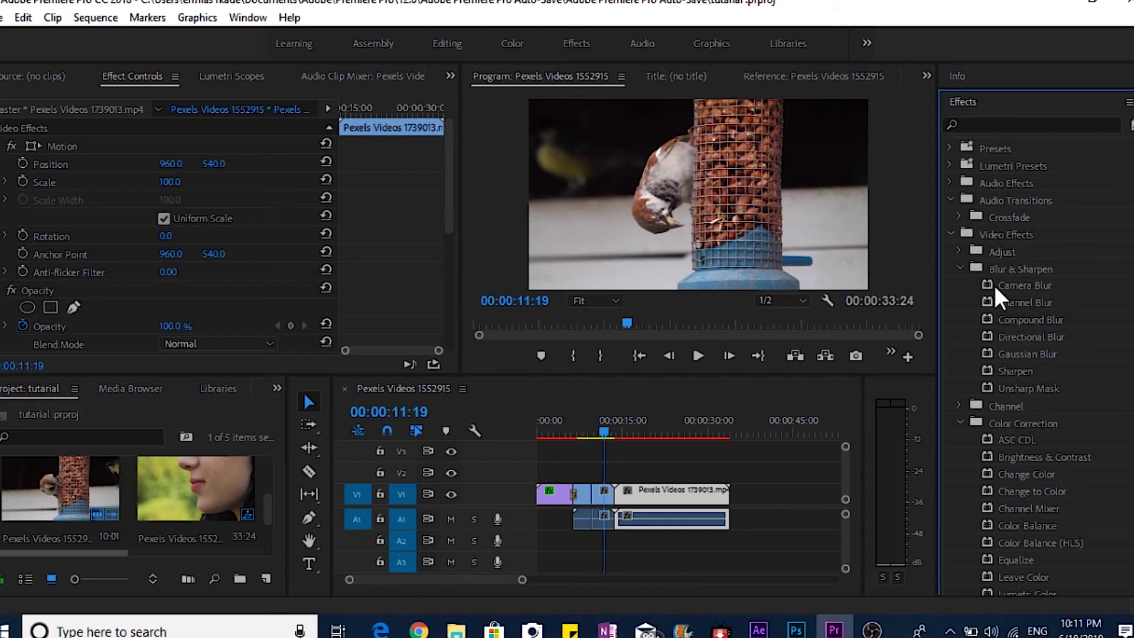
pyautogui.hotkey('ctrl', 's')
pyautogui.moveTo(1018, 284); pyautogui.dragTo(602, 497)
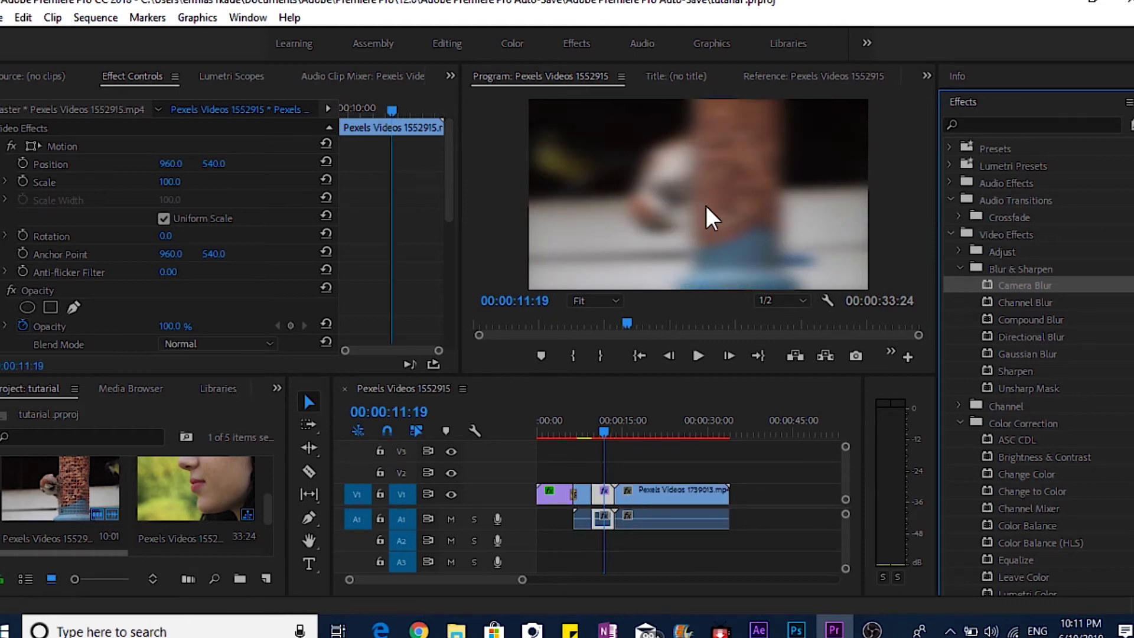
pyautogui.moveTo(604, 433); pyautogui.dragTo(601, 434)
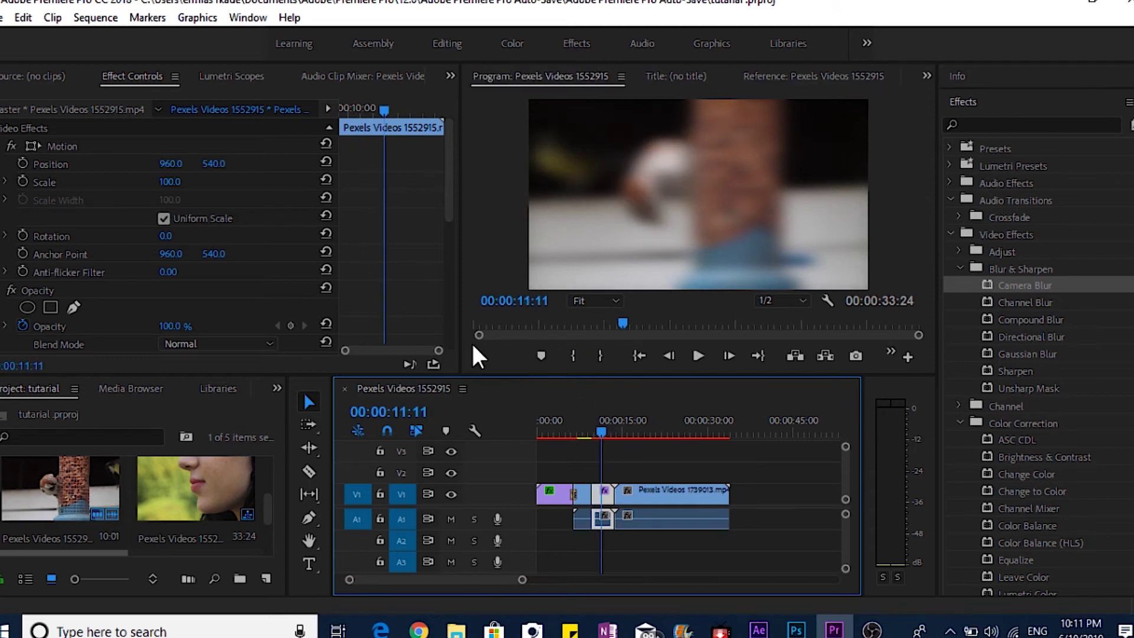
# - Preview the clip at different Percent Blur strengths up to 25, then undo to remove Camera Blur
pyautogui.scroll(-2, 225, 269)
pyautogui.scroll(-3, 223, 269)
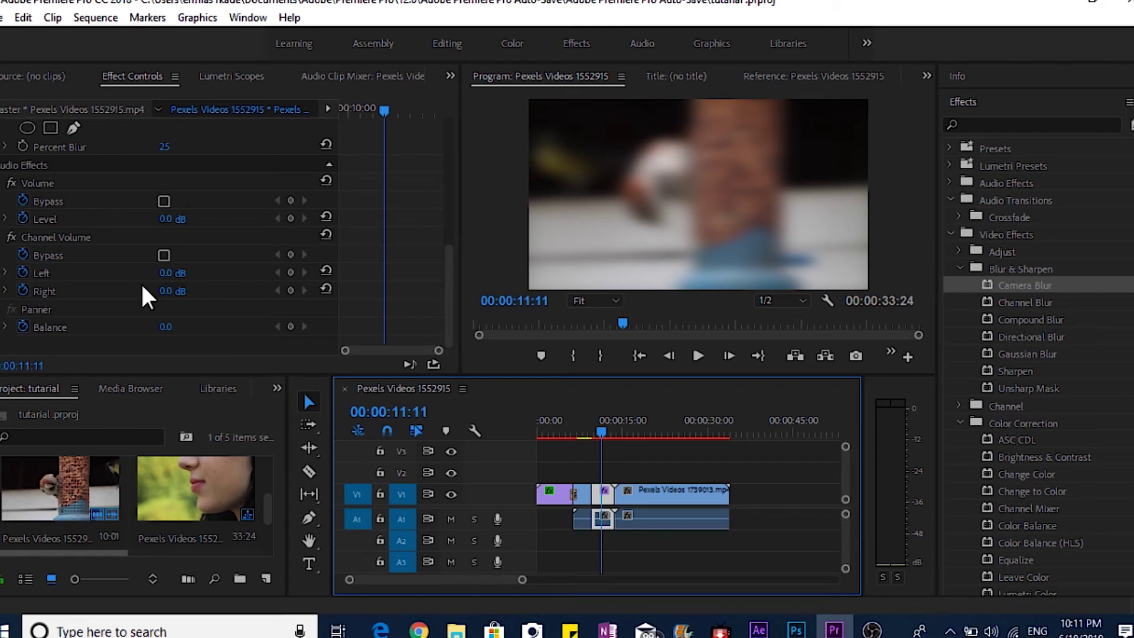
pyautogui.scroll(2, 121, 216)
pyautogui.scroll(2, 122, 217)
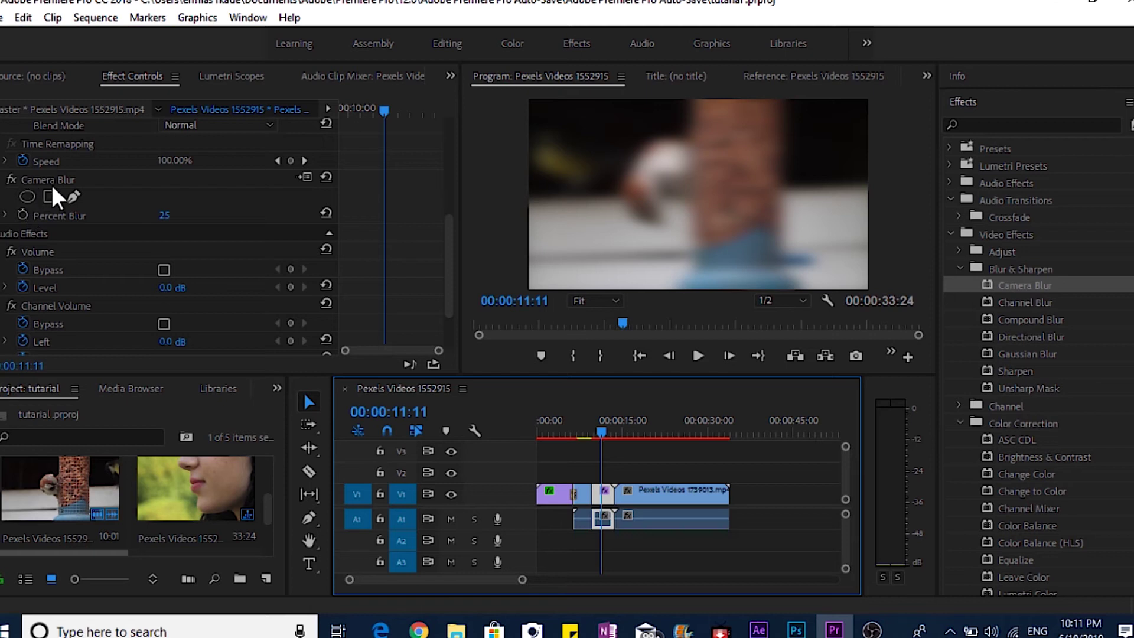
pyautogui.moveTo(163, 219)
pyautogui.mouseDown()
pyautogui.moveTo(182, 218)
pyautogui.moveTo(135, 216)
pyautogui.mouseUp()
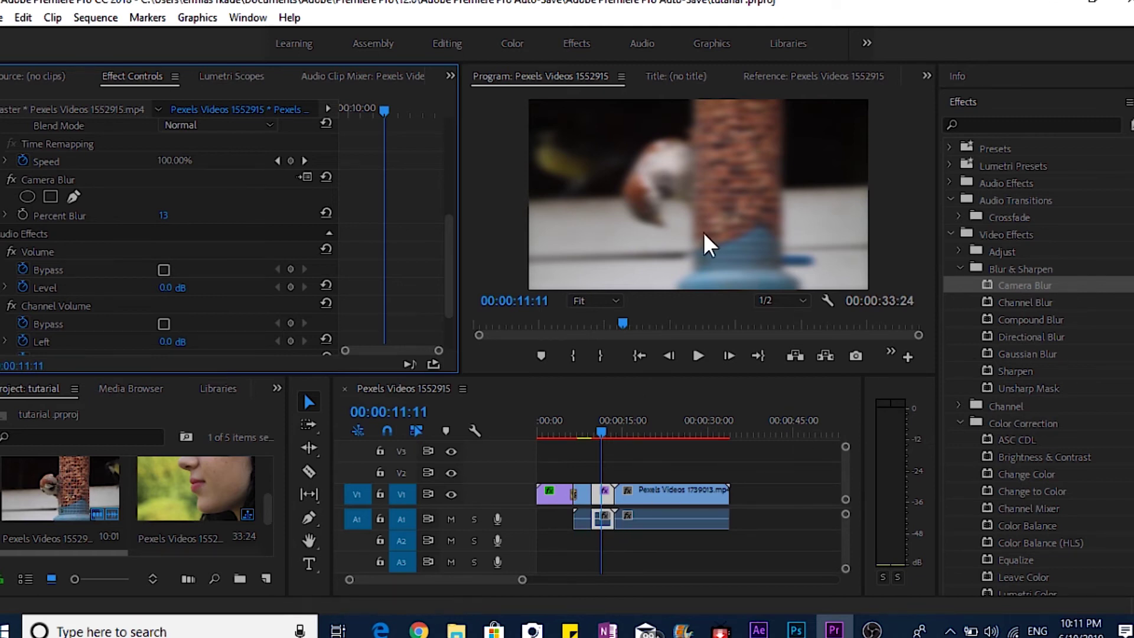
pyautogui.click(698, 356)
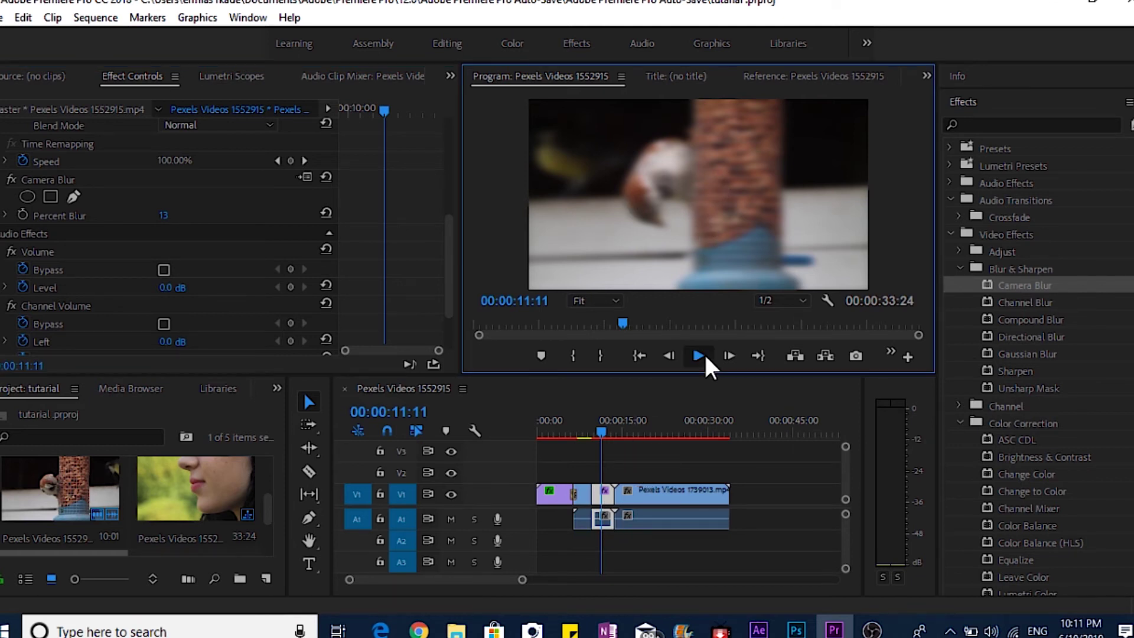
pyautogui.click(698, 354)
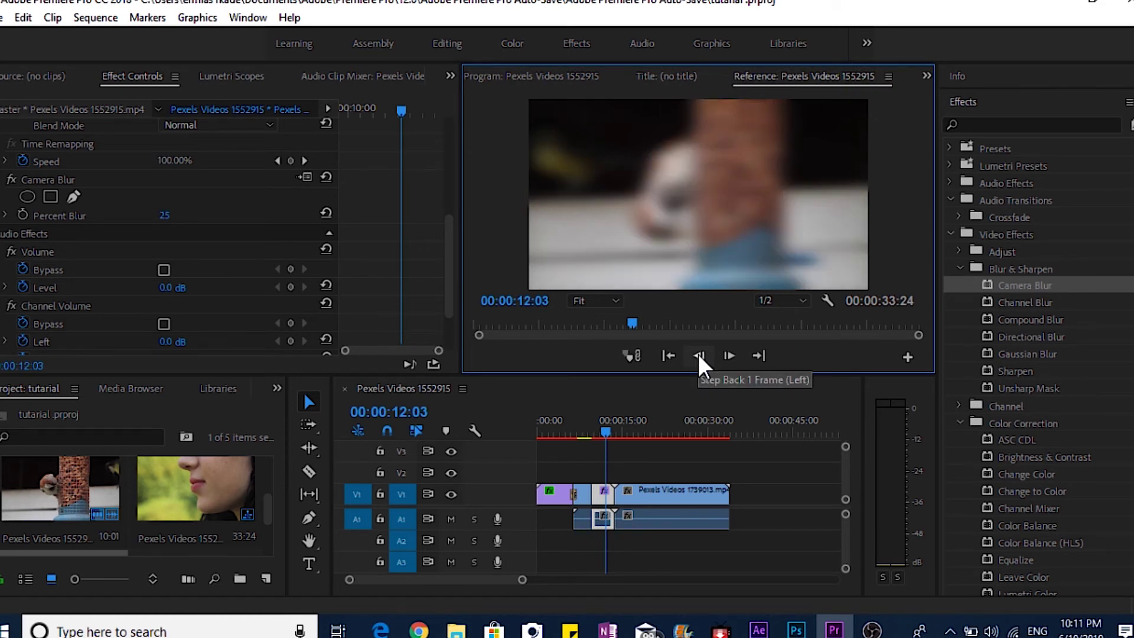
pyautogui.hotkey('ctrl', 'z')
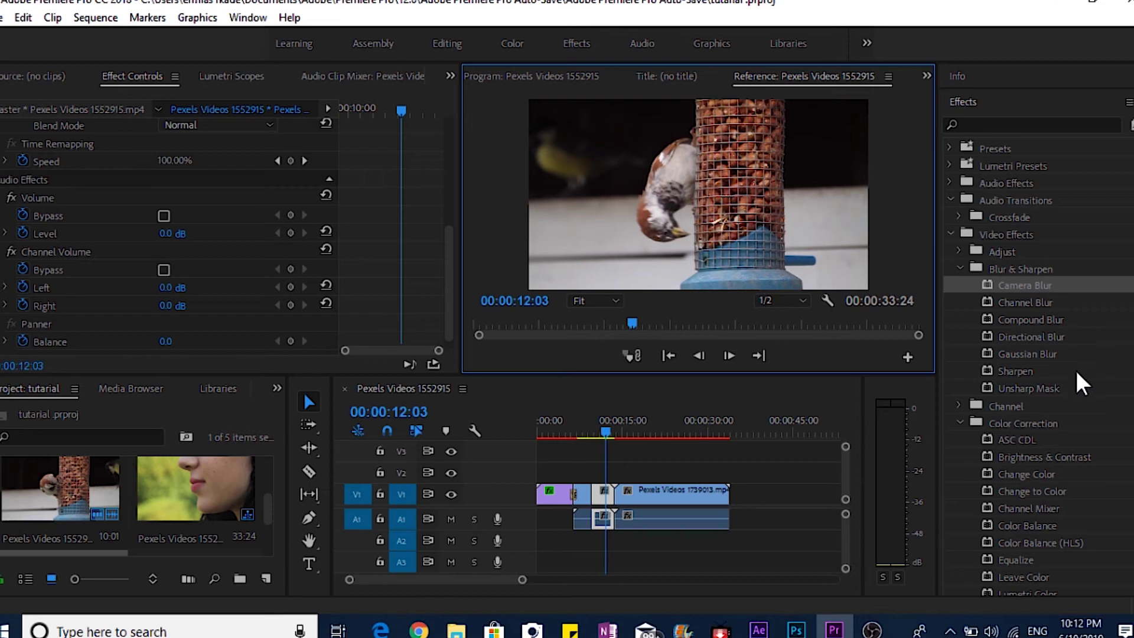
# - Show the hidden panels in the panel overflow (») menu, then the Window menu's panel and workspace list
pyautogui.scroll(-10, 1094, 423)
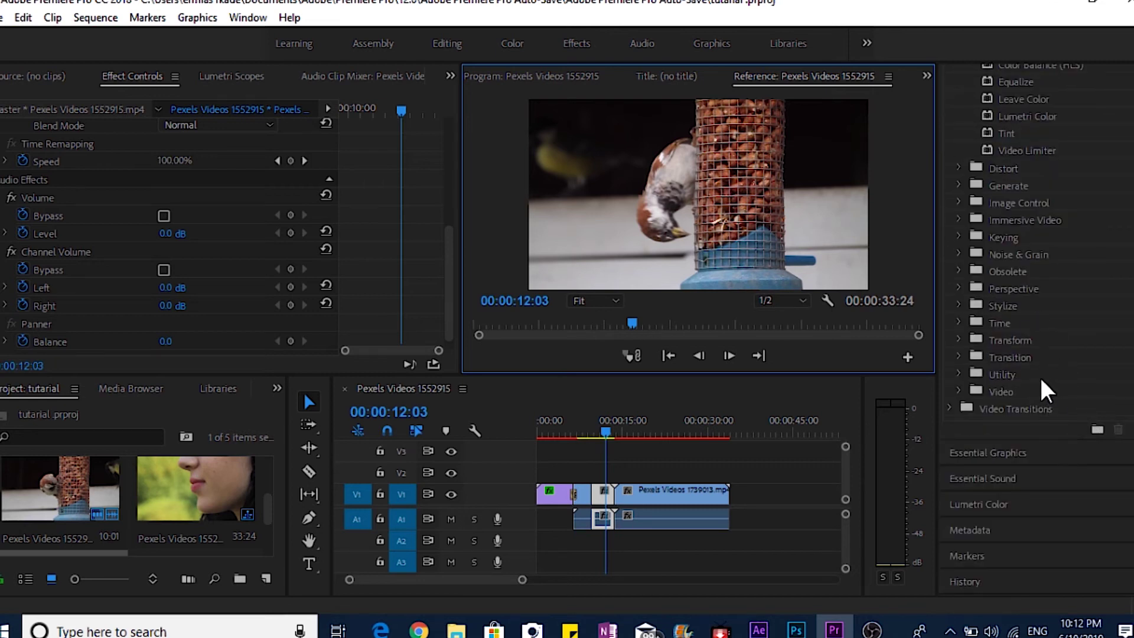
pyautogui.scroll(10, 1072, 278)
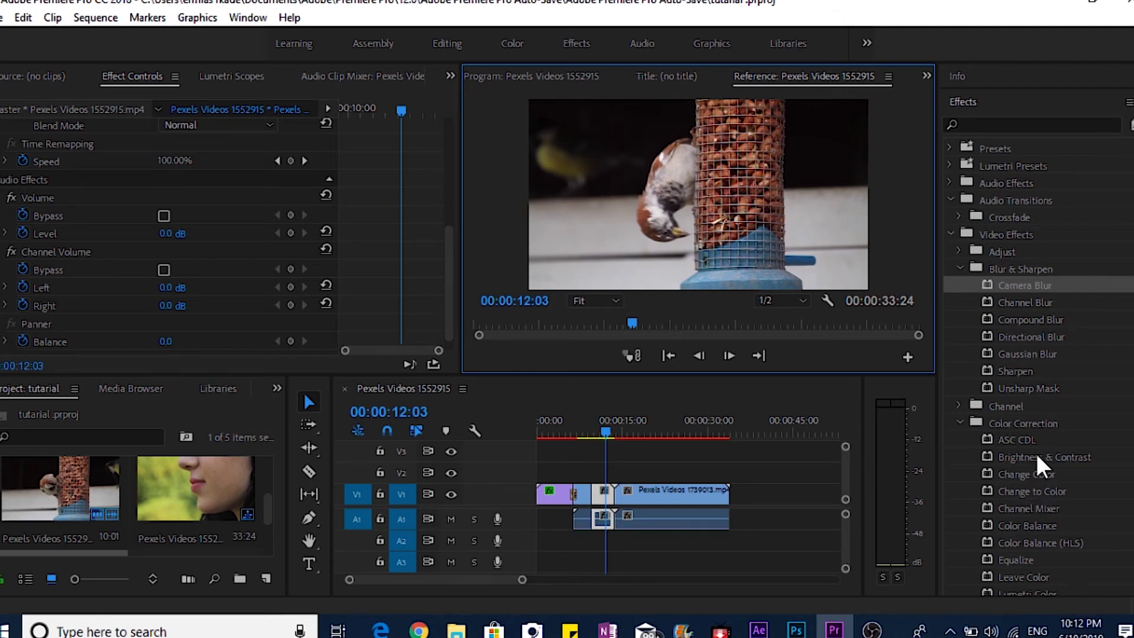
pyautogui.scroll(-5, 1037, 451)
pyautogui.scroll(5, 1016, 366)
pyautogui.click(449, 77)
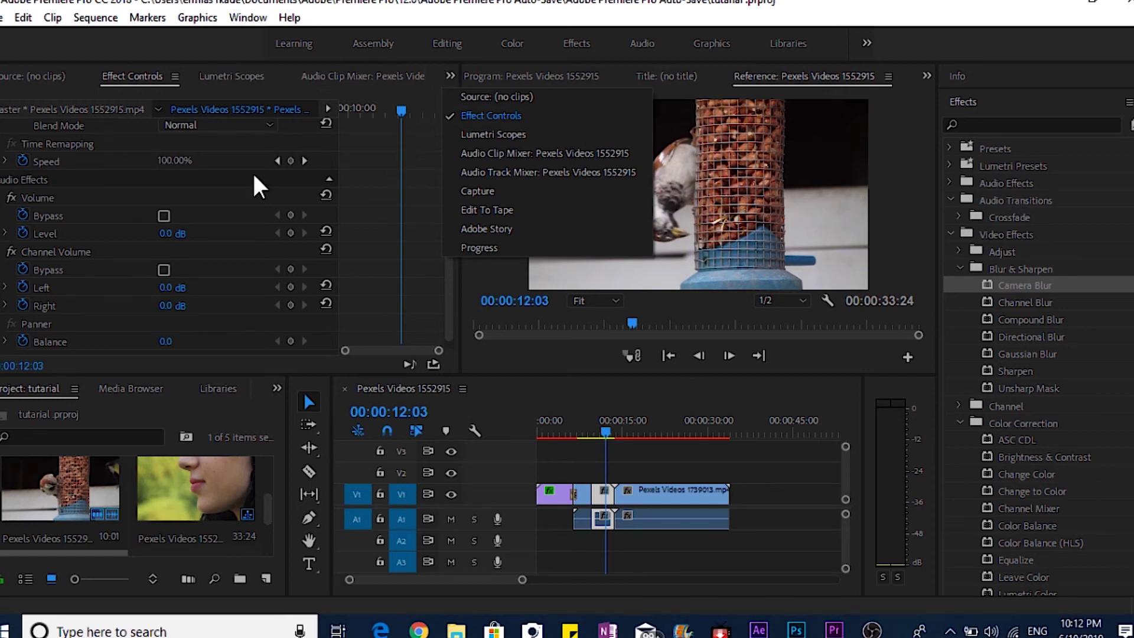
pyautogui.click(241, 16)
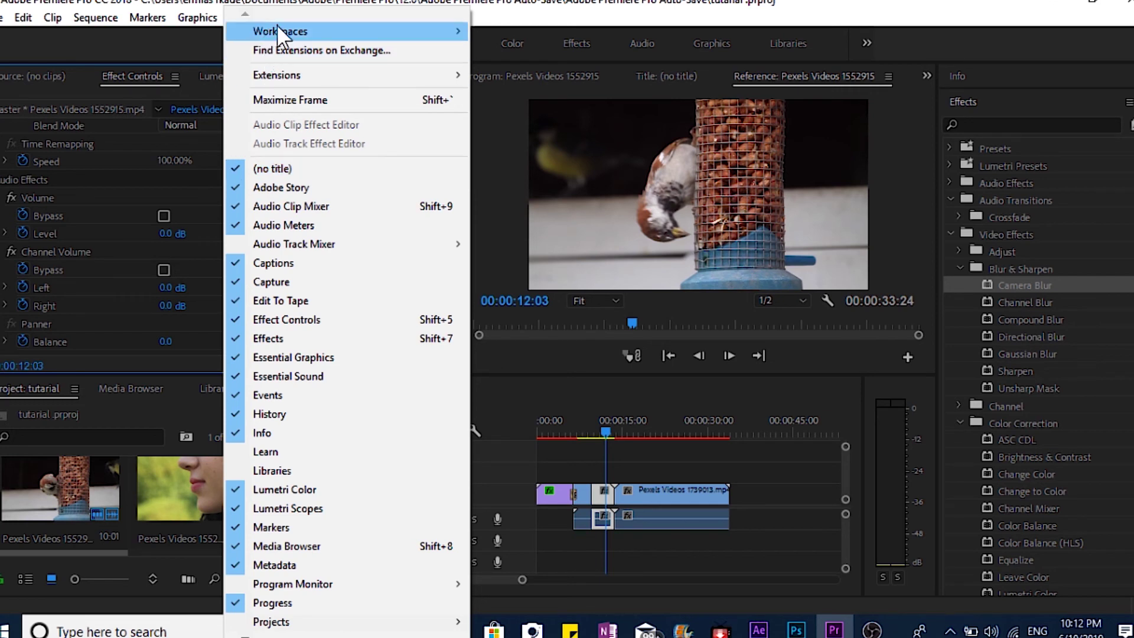
# - Switch to a different workspace layout from Window > Workspaces to widen the monitor
pyautogui.moveTo(278, 25)
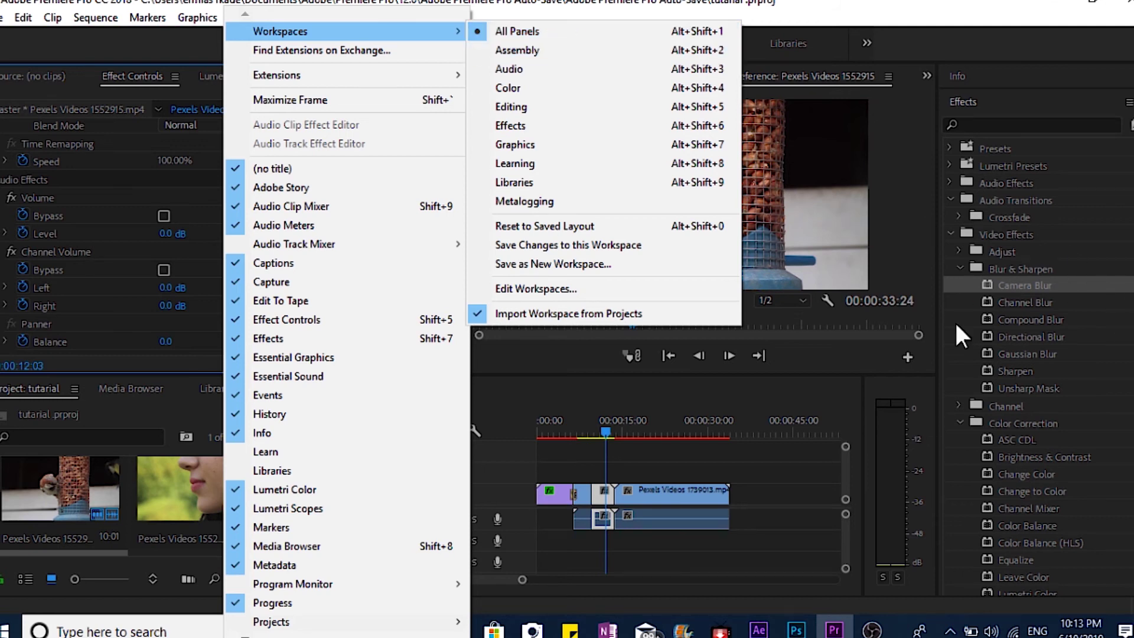
pyautogui.click(839, 15)
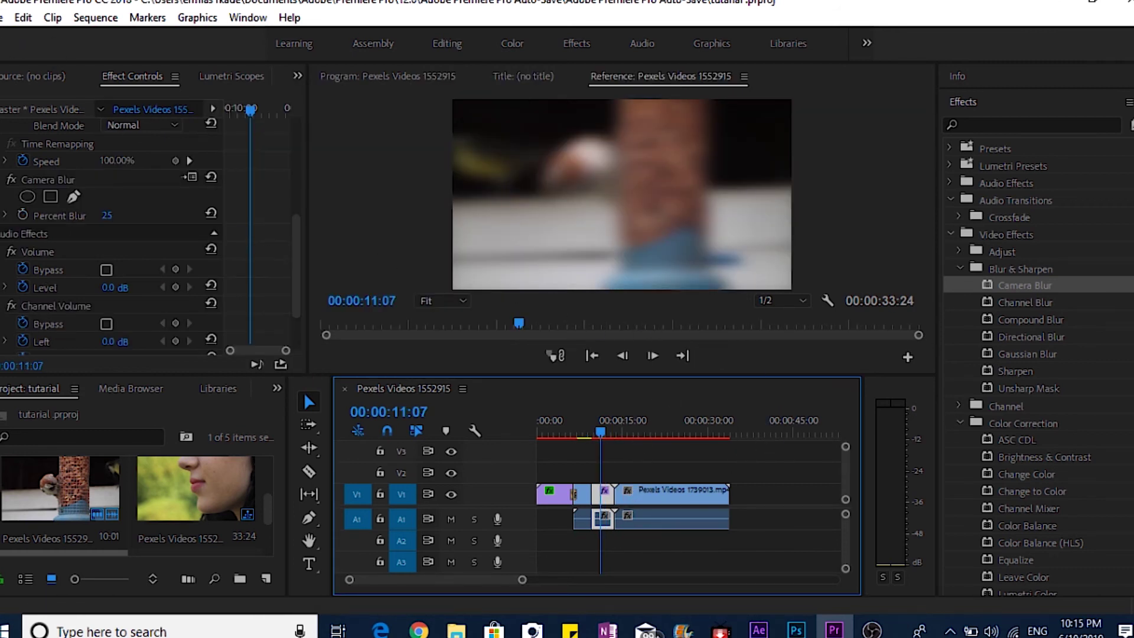
# - Turn on the Program monitor's side-by-side Reference and Current frame comparison
pyautogui.click(423, 306)
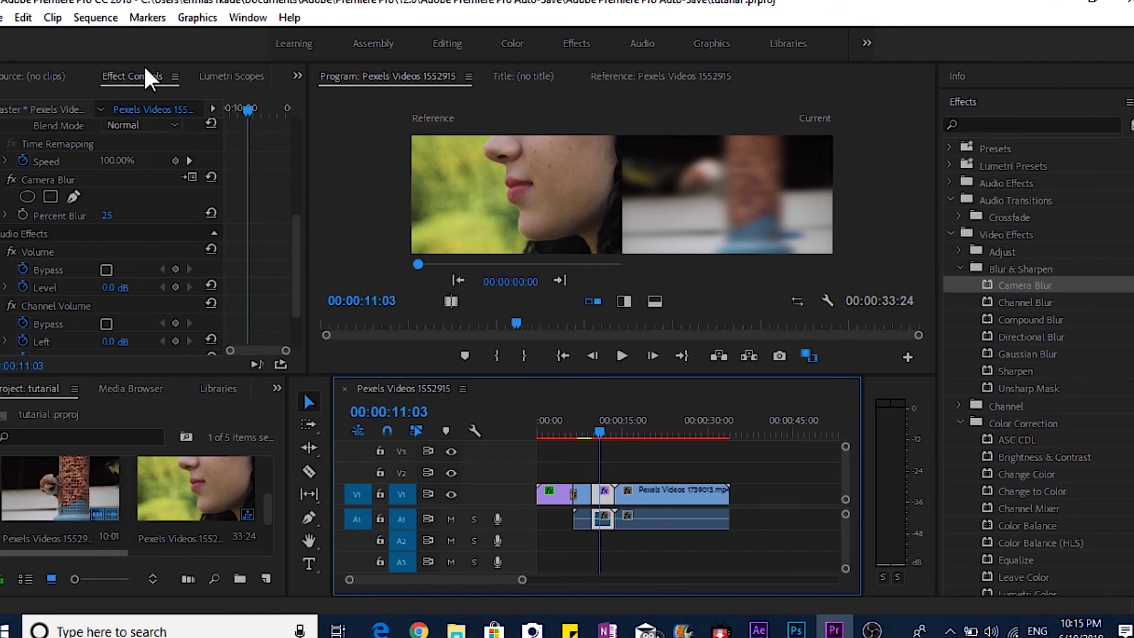
pyautogui.scroll(3, 59, 239)
pyautogui.scroll(3, 62, 239)
pyautogui.scroll(2, 64, 244)
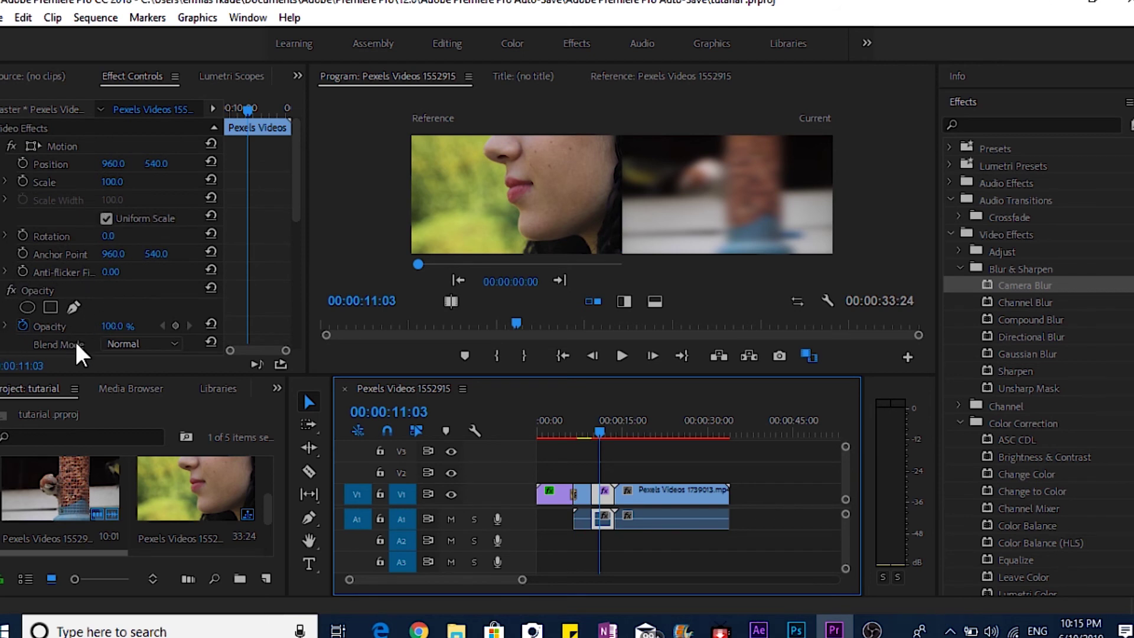
# - Enter 76 for the bird clip's Opacity, then scrub it, leaving a 99.0% keyframe
pyautogui.click(132, 328)
pyautogui.write('76')
pyautogui.press('Return')
pyautogui.moveTo(111, 326)
pyautogui.mouseDown()
pyautogui.moveTo(84, 327)
pyautogui.moveTo(177, 307)
pyautogui.mouseUp()
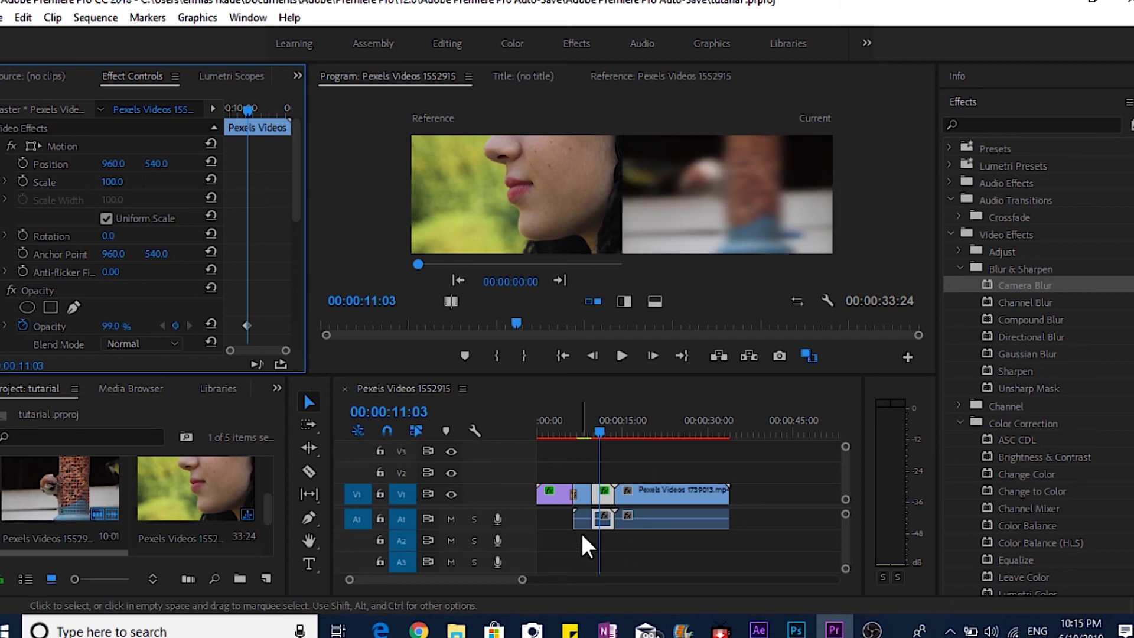
pyautogui.moveTo(599, 432); pyautogui.dragTo(592, 435)
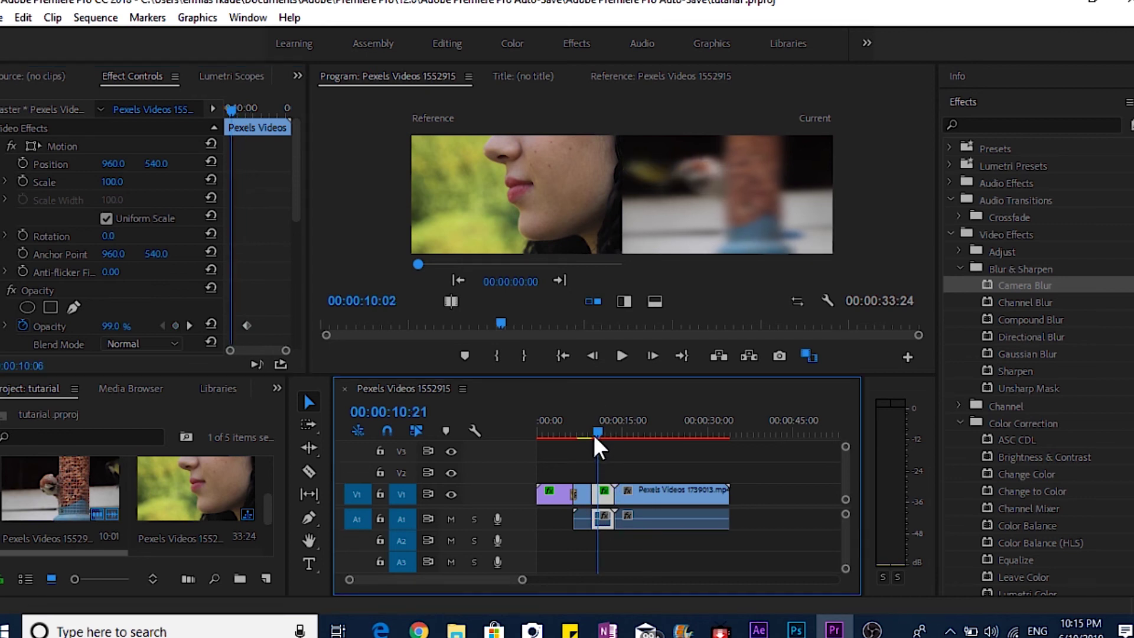
# - Delete the audio clip piece near 10 seconds and play the sequence from about 05:22
pyautogui.rightClick(607, 534)
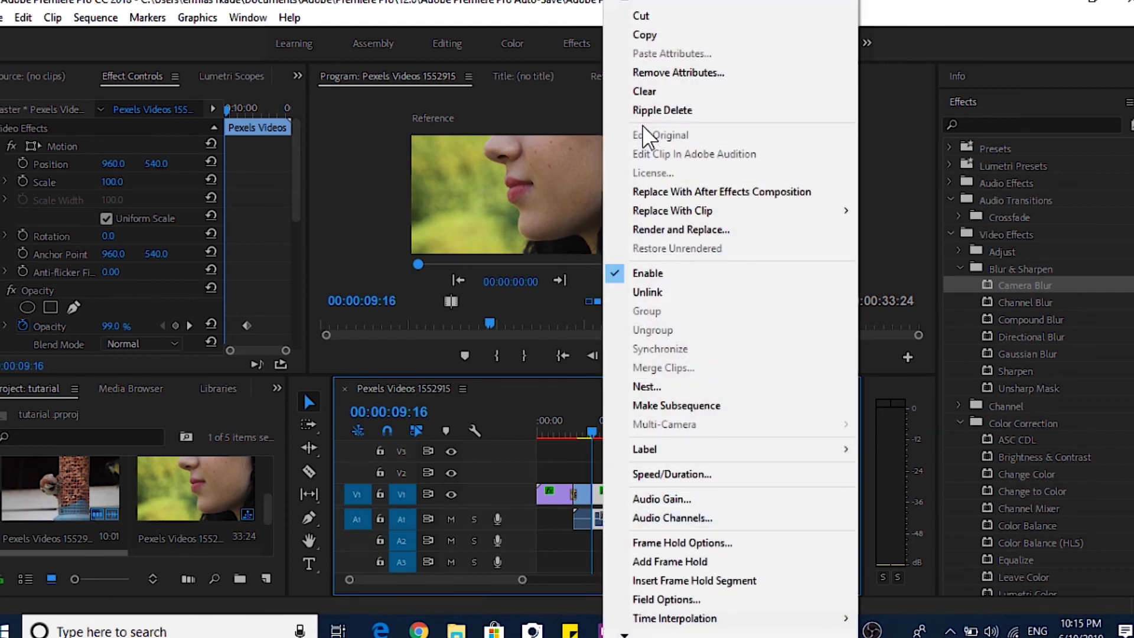
pyautogui.click(561, 554)
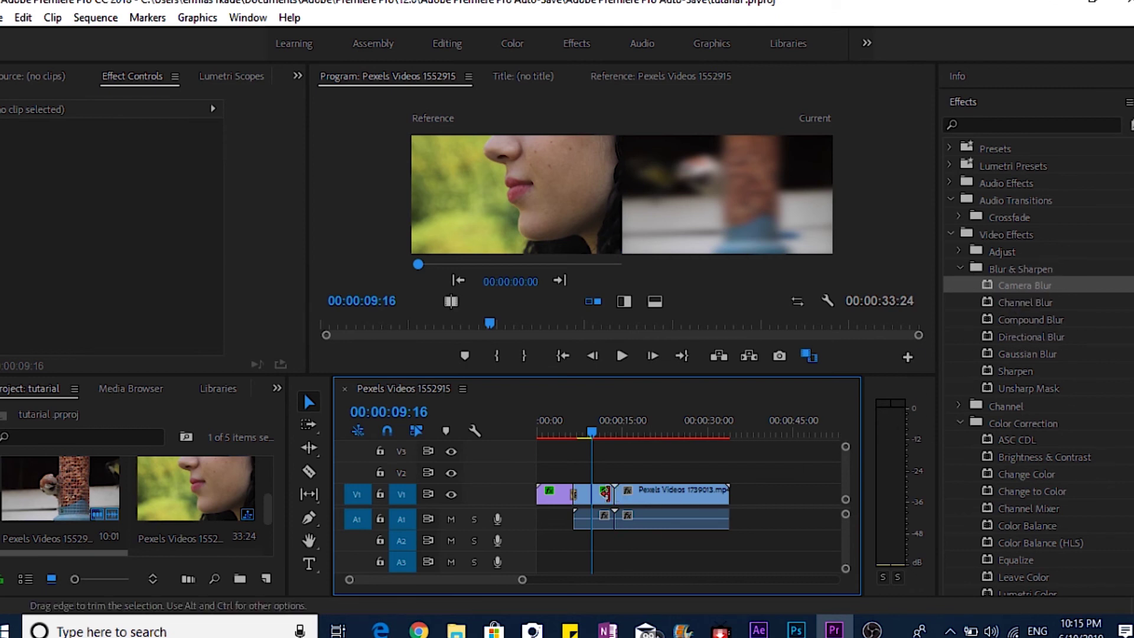
pyautogui.click(590, 435)
pyautogui.click(569, 434)
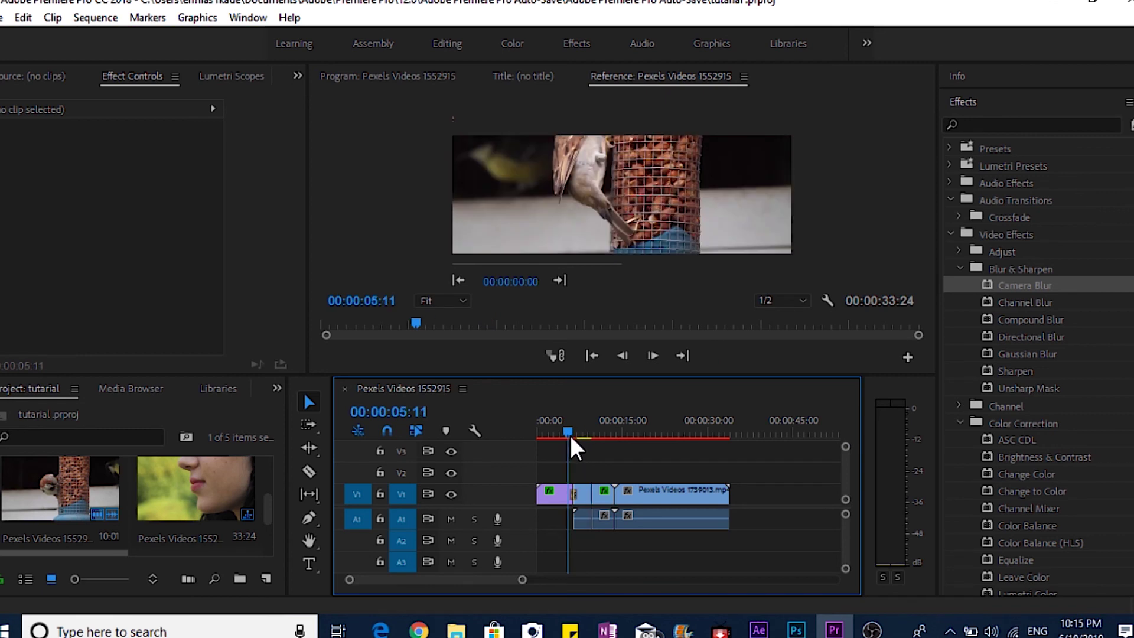
pyautogui.click(618, 353)
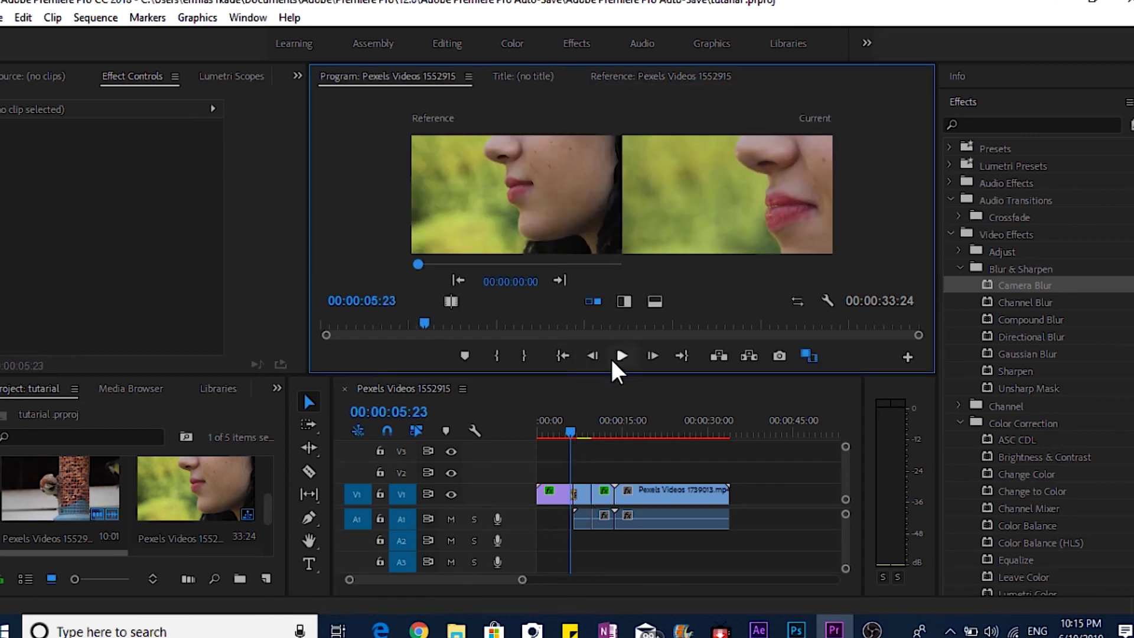
pyautogui.click(622, 354)
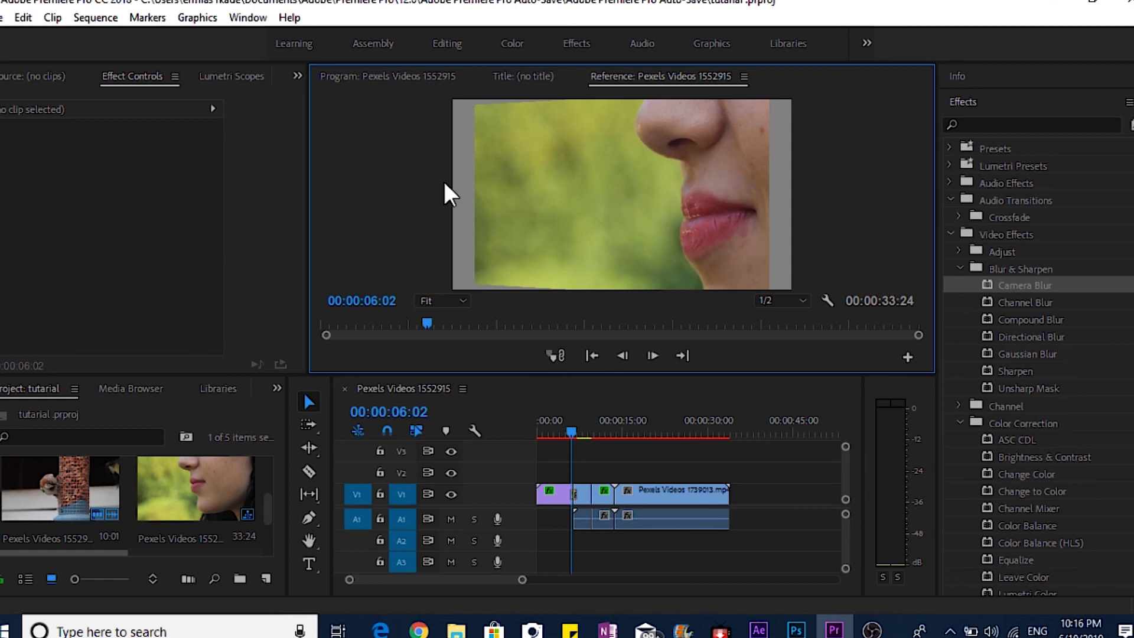
# - Open File > Export > Media to show the sequence's H.264 Export Settings
pyautogui.click(3, 18)
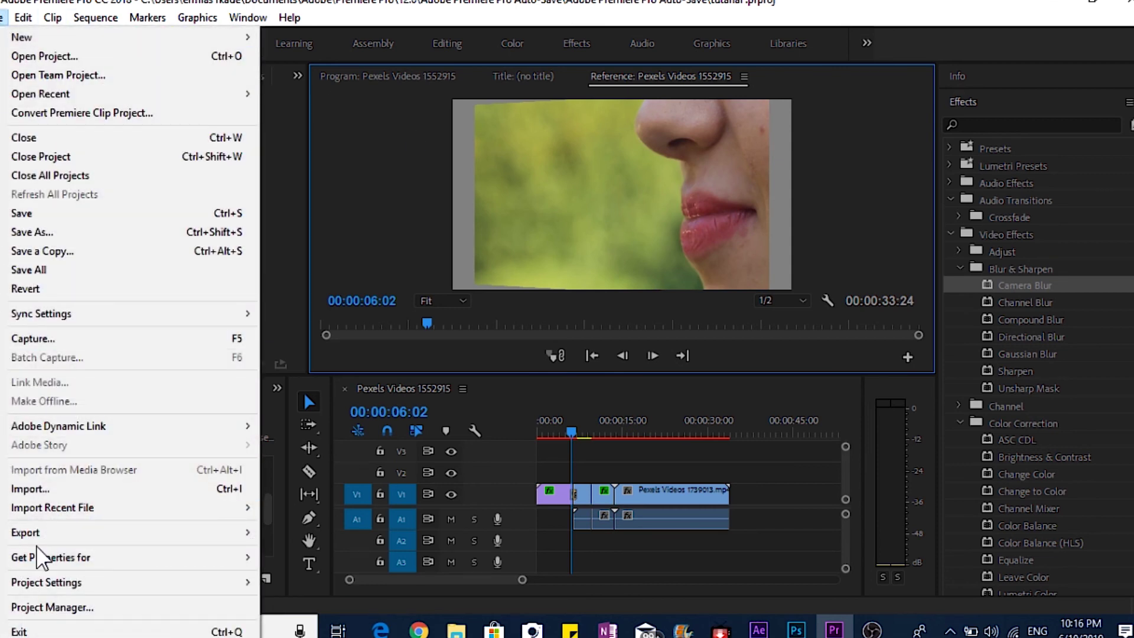
pyautogui.moveTo(46, 532)
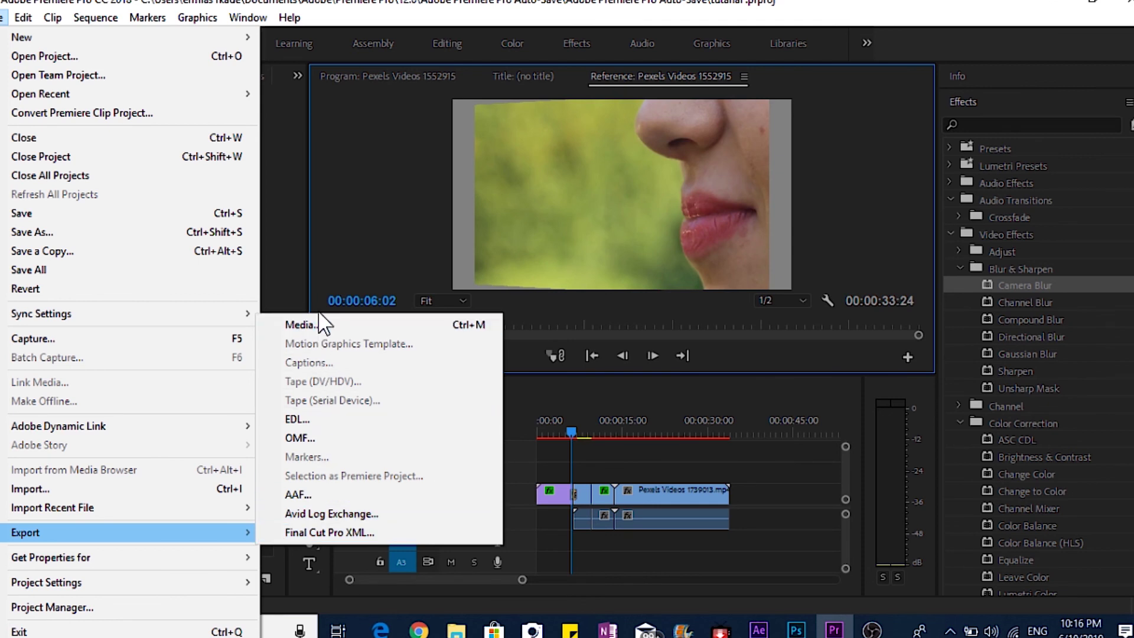
pyautogui.click(325, 325)
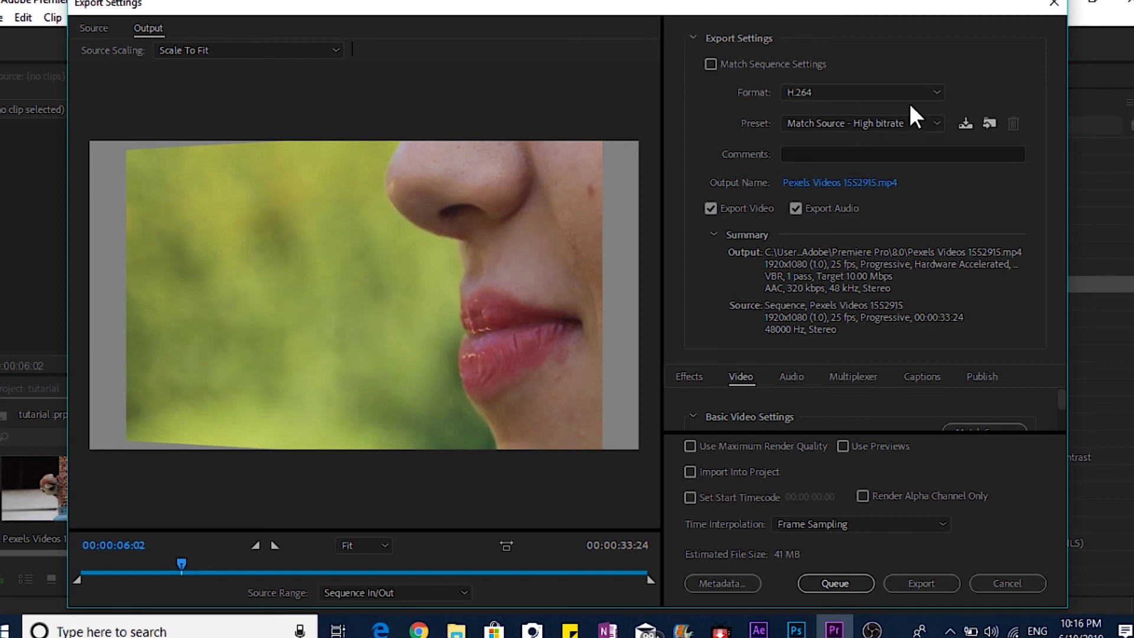
# - Keep the H.264 Match Source - High bitrate preset and export to Pexels Videos 1552915.mp4
pyautogui.click(938, 123)
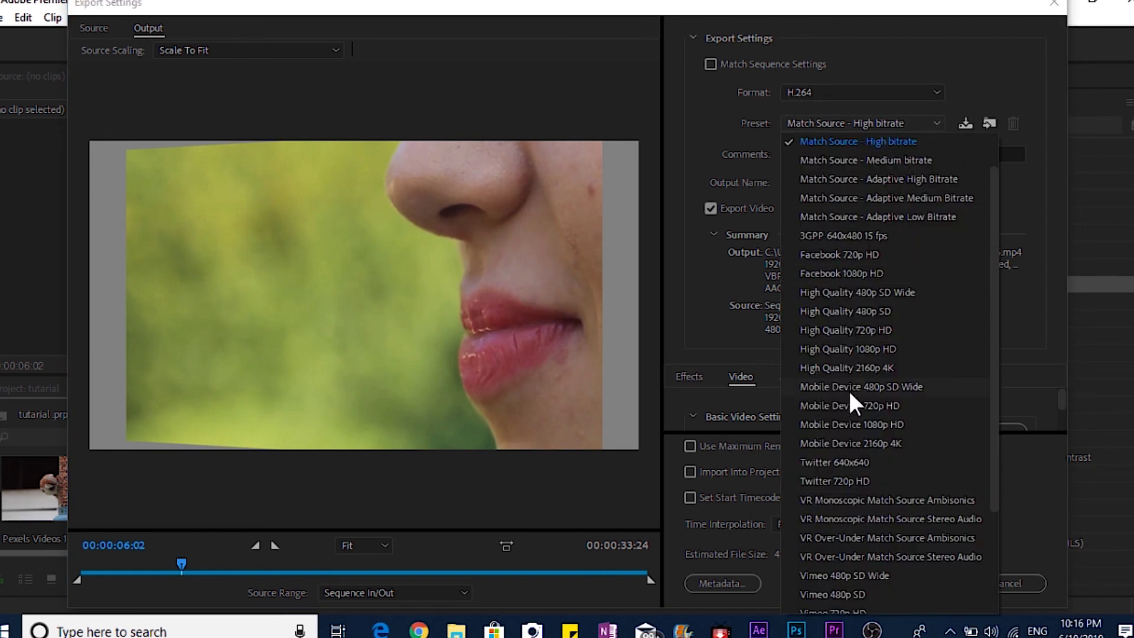
pyautogui.scroll(-3, 849, 389)
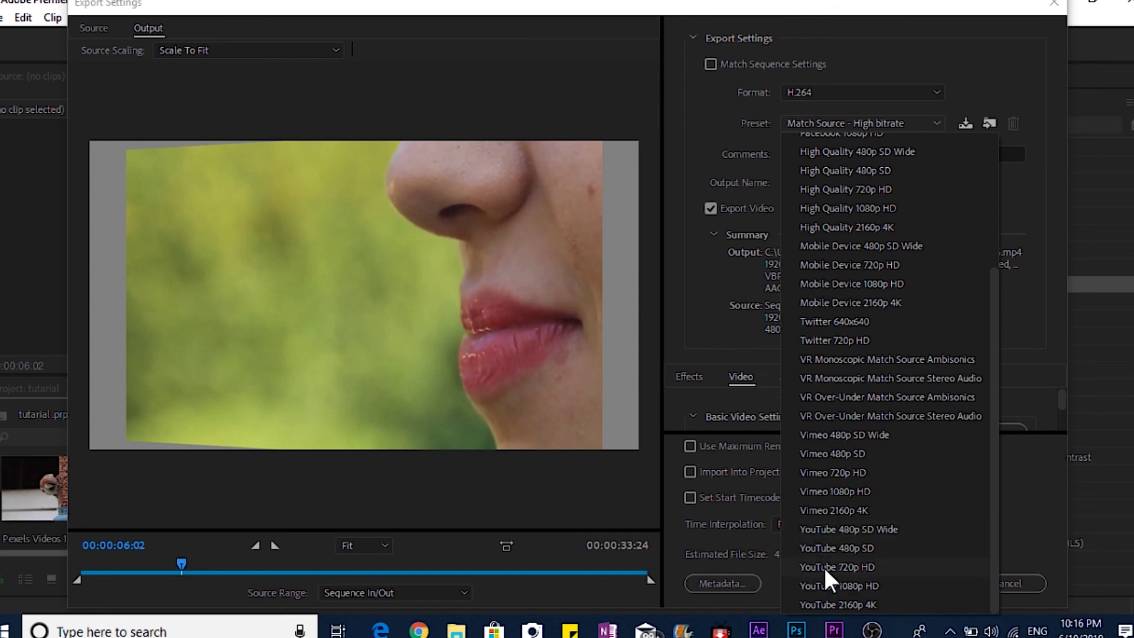
pyautogui.click(936, 121)
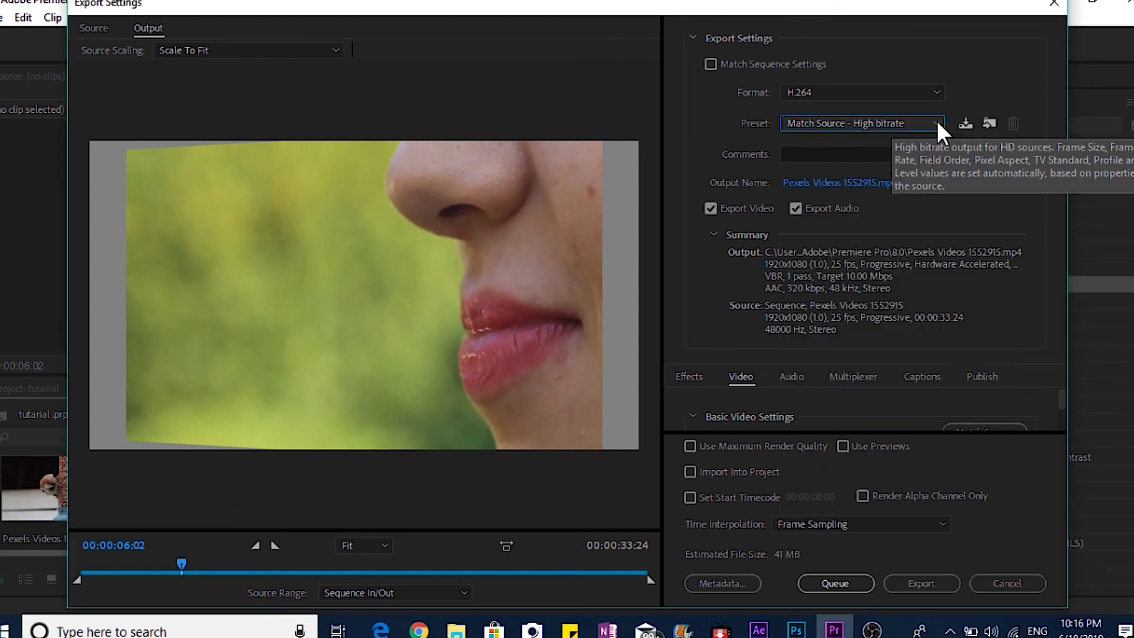
pyautogui.click(923, 583)
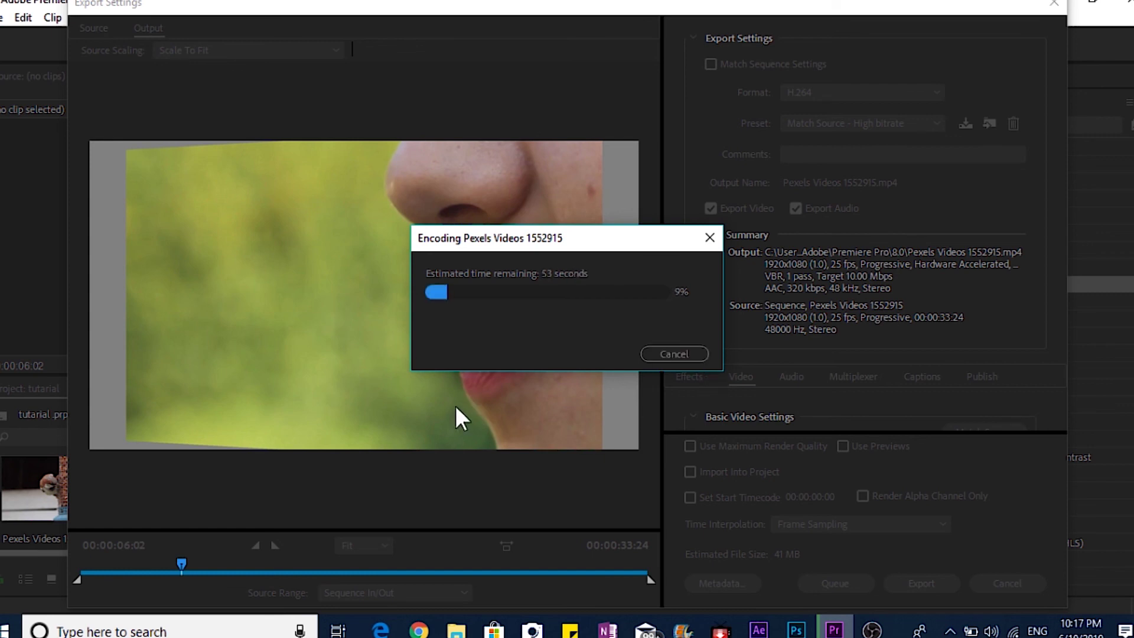
# - Wait while the Pexels Videos 1552915 encode progresses toward 17%
pyautogui.click(709, 236)
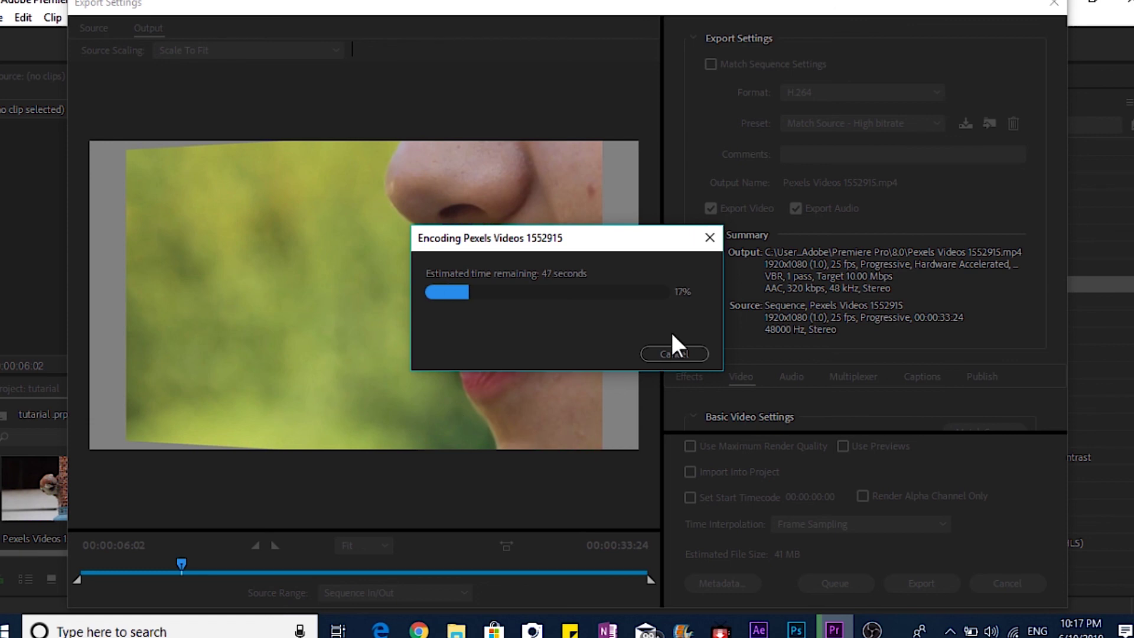